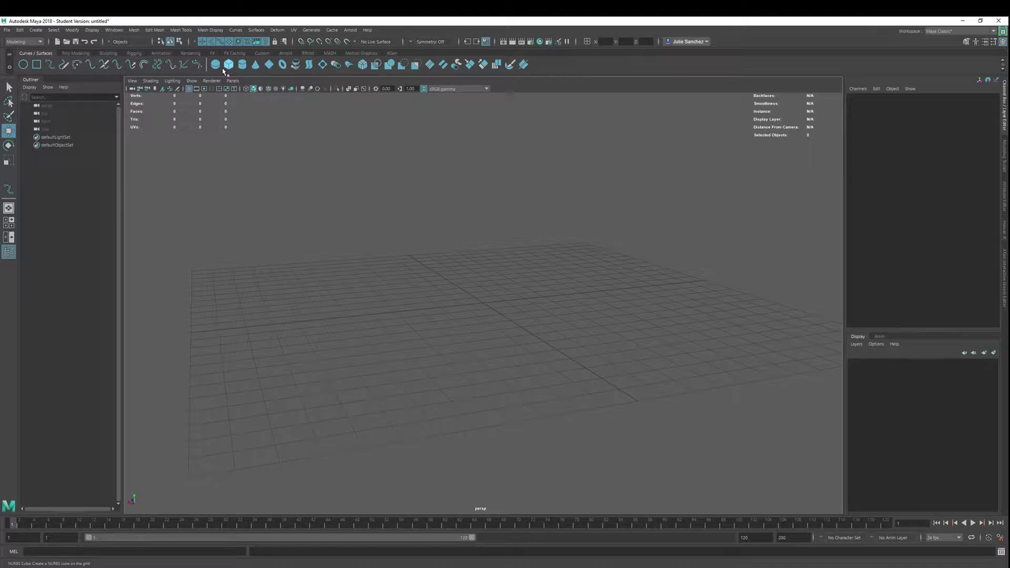
Step: Pick the EP Curve Tool and switch to the four-view top, perspective, front and side layout
{"action": "left_click_drag", "start_coordinate": [451, 370], "coordinate": [221, 226], "text": "alt"}
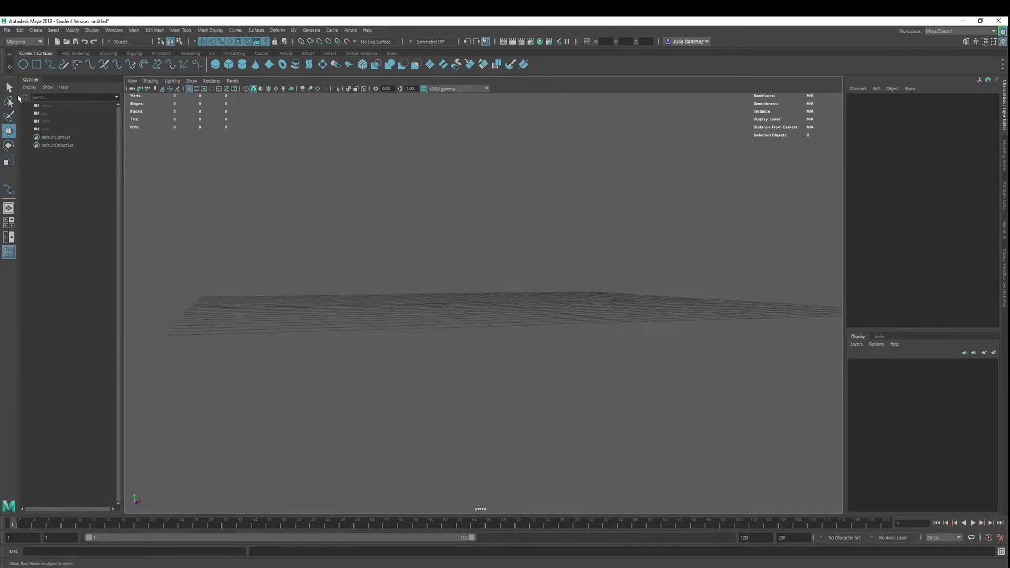
{"action": "left_click", "coordinate": [51, 65]}
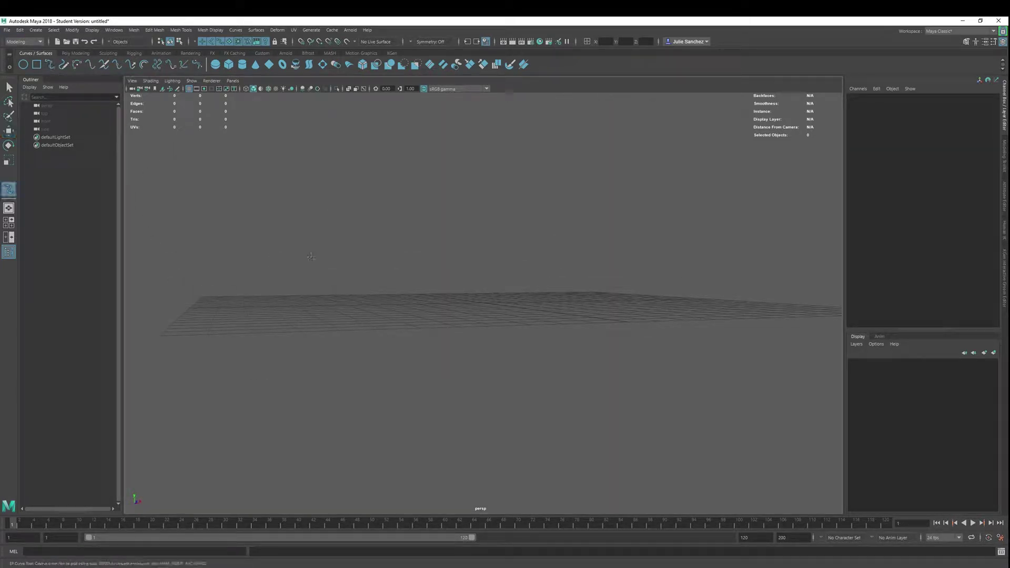
{"action": "left_click_drag", "start_coordinate": [536, 299], "coordinate": [539, 369], "text": "alt"}
{"action": "left_click_drag", "start_coordinate": [469, 313], "coordinate": [529, 313], "text": "alt"}
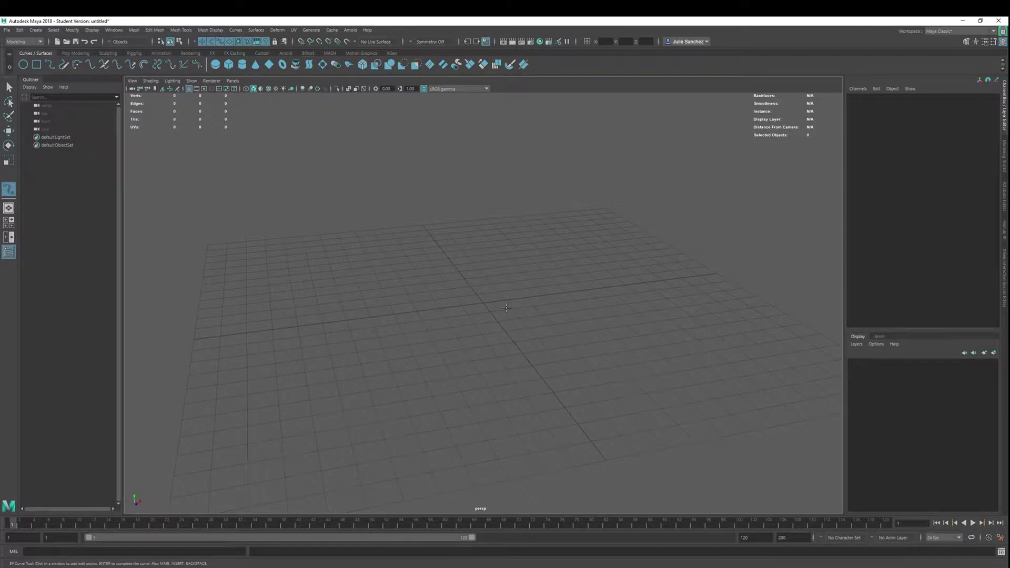
{"action": "key", "text": "space"}
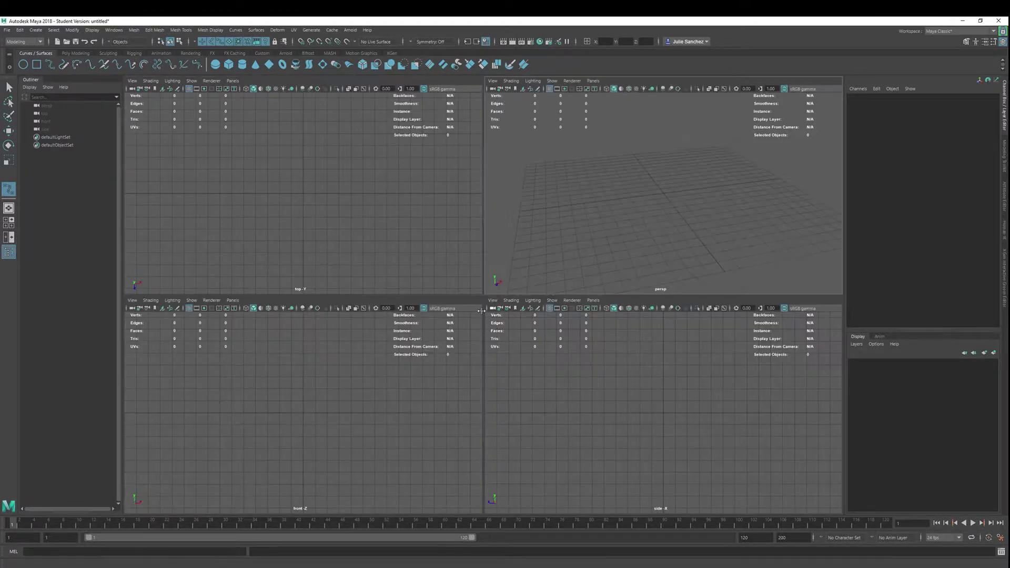
Step: Place the upper edit points of the wavy profile curve in the front view
{"action": "left_click", "coordinate": [303, 338]}
{"action": "left_click", "coordinate": [306, 353]}
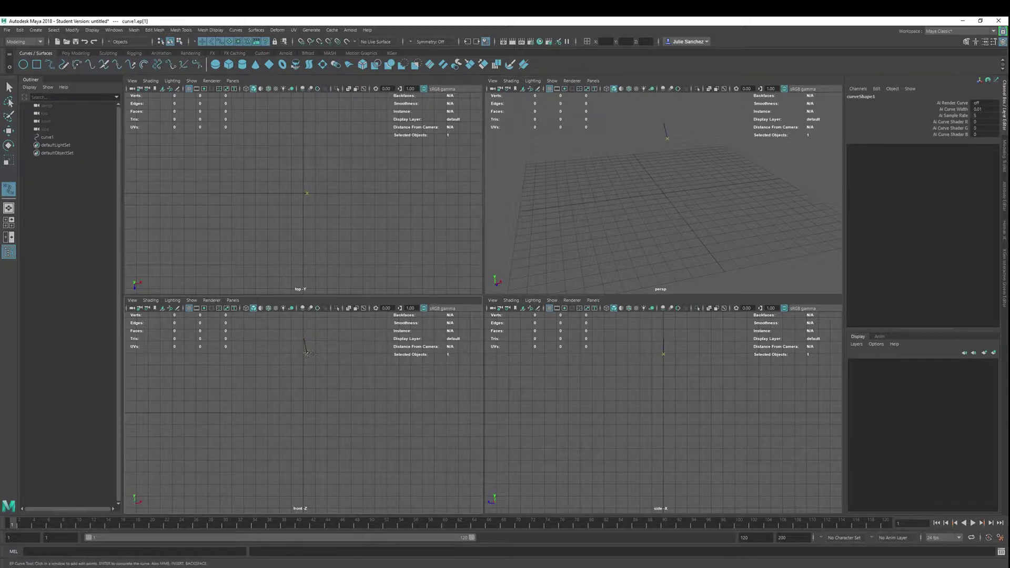
{"action": "left_click", "coordinate": [314, 356]}
{"action": "left_click", "coordinate": [325, 357]}
{"action": "left_click", "coordinate": [336, 357]}
{"action": "left_click_drag", "start_coordinate": [336, 356], "coordinate": [338, 349]}
{"action": "left_click", "coordinate": [354, 345]}
{"action": "left_click", "coordinate": [366, 354]}
{"action": "left_click", "coordinate": [367, 366]}
{"action": "left_click", "coordinate": [356, 376]}
{"action": "left_click", "coordinate": [333, 386]}
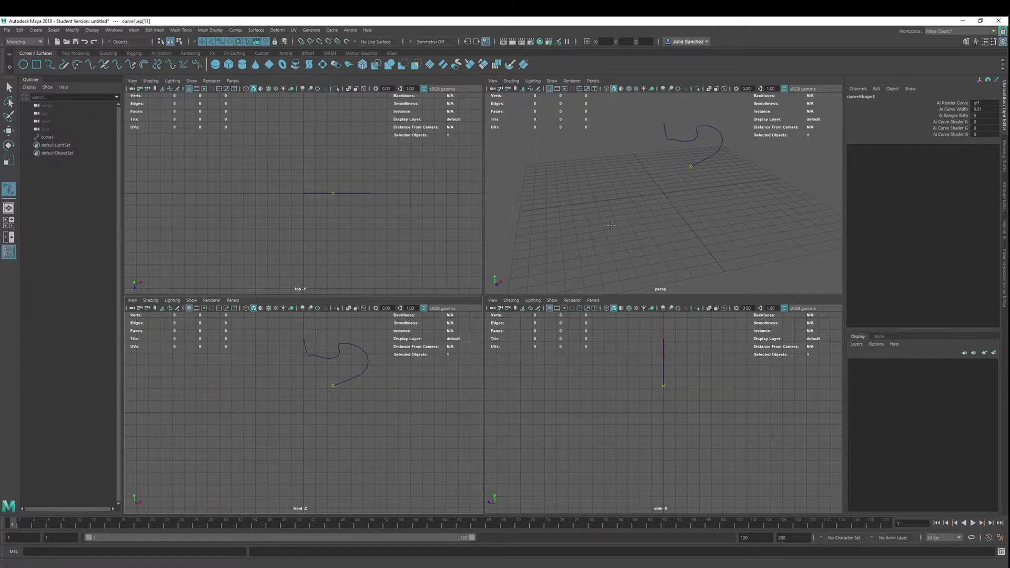
Step: Continue the profile curve downward with points forming the stem
{"action": "left_click_drag", "start_coordinate": [316, 392], "coordinate": [319, 402]}
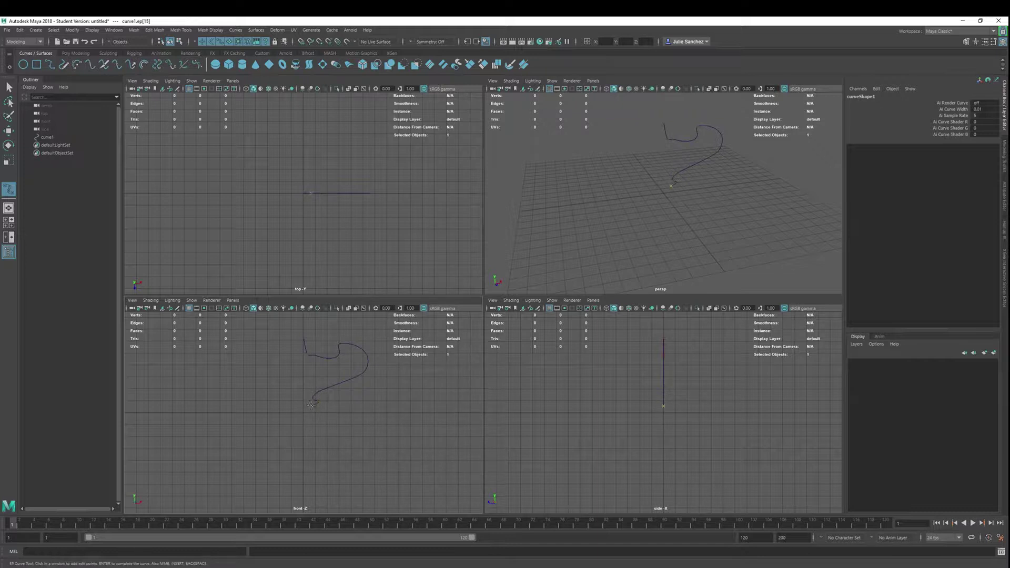
{"action": "left_click", "coordinate": [307, 409]}
{"action": "left_click", "coordinate": [325, 433]}
{"action": "left_click", "coordinate": [326, 455]}
{"action": "left_click", "coordinate": [315, 463]}
{"action": "left_click", "coordinate": [309, 475]}
{"action": "left_click", "coordinate": [317, 490]}
{"action": "left_click", "coordinate": [311, 498]}
{"action": "left_click", "coordinate": [310, 508]}
Step: Pan up, add the base points at the curve's bottom and complete curve1
{"action": "left_click", "coordinate": [357, 511]}
{"action": "left_click_drag", "start_coordinate": [357, 509], "coordinate": [365, 451], "text": "alt"}
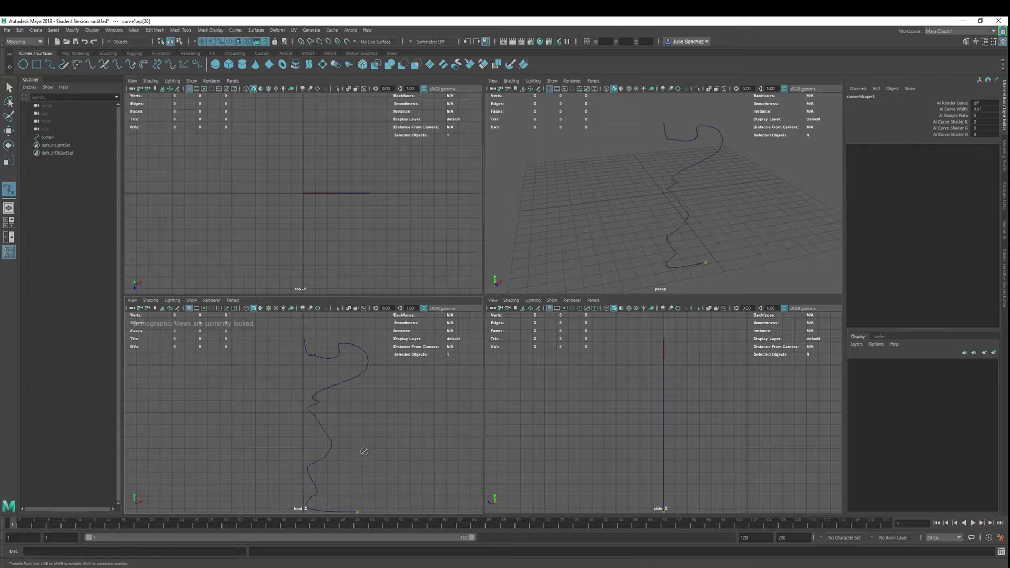
{"action": "middle_click_drag", "start_coordinate": [366, 473], "coordinate": [366, 432], "text": "alt"}
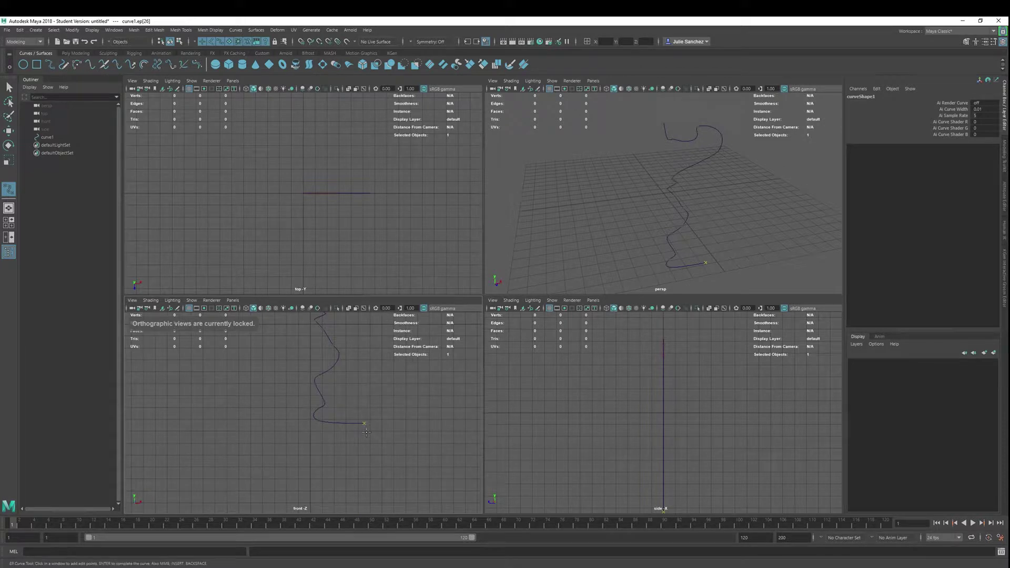
{"action": "left_click", "coordinate": [389, 438]}
{"action": "left_click", "coordinate": [406, 449]}
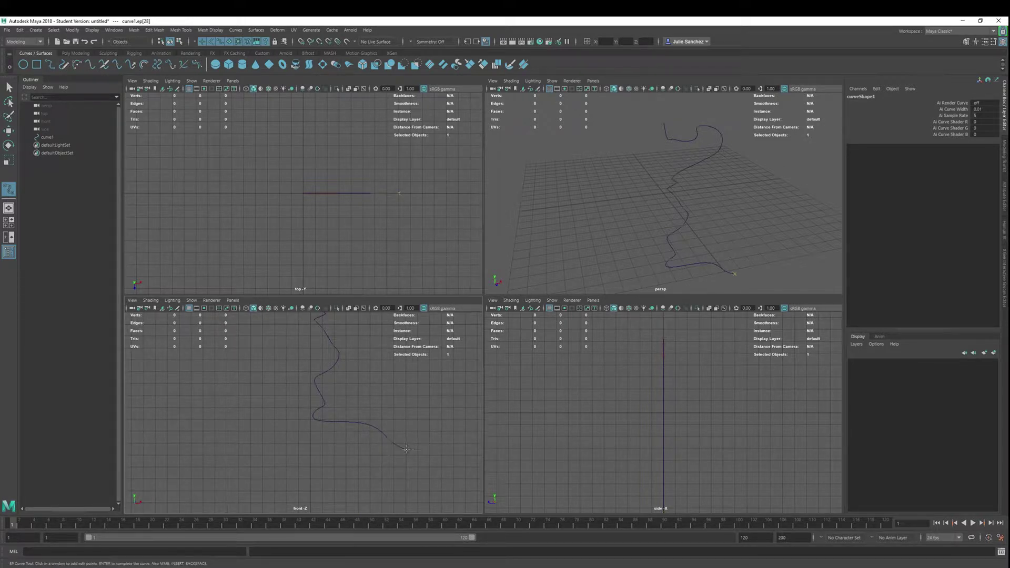
{"action": "key", "text": "w"}
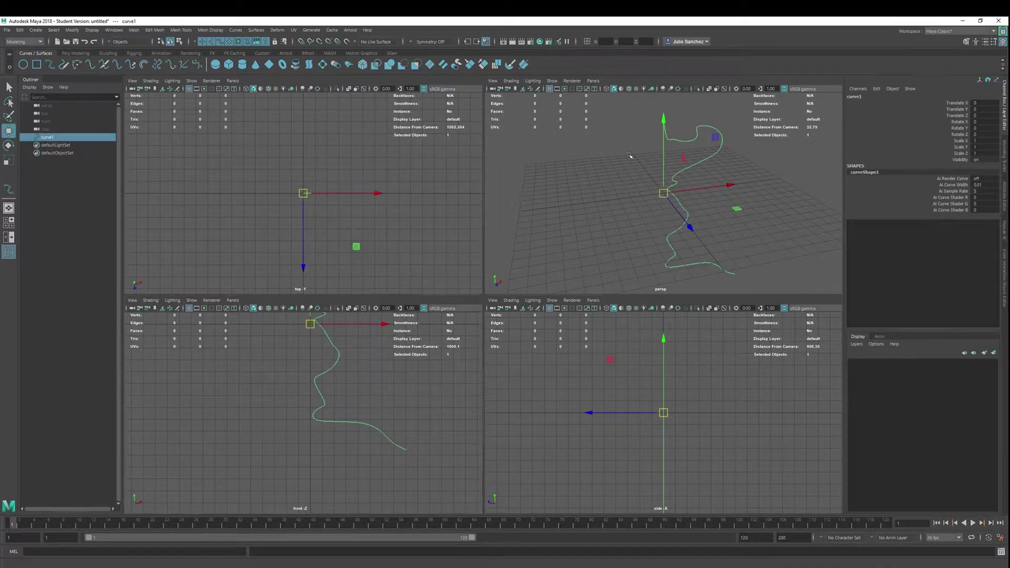
Step: Lift curve1 straight up along Y to a Translate Y of 4.634
{"action": "left_click", "coordinate": [603, 189], "text": "alt"}
{"action": "left_click_drag", "start_coordinate": [603, 189], "coordinate": [583, 193], "text": "alt"}
{"action": "mouse_move", "coordinate": [665, 122]}
{"action": "left_mouse_down", "text": "alt"}
{"action": "mouse_move", "coordinate": [676, 132]}
{"action": "mouse_move", "coordinate": [669, 137]}
{"action": "left_mouse_up", "text": "alt"}
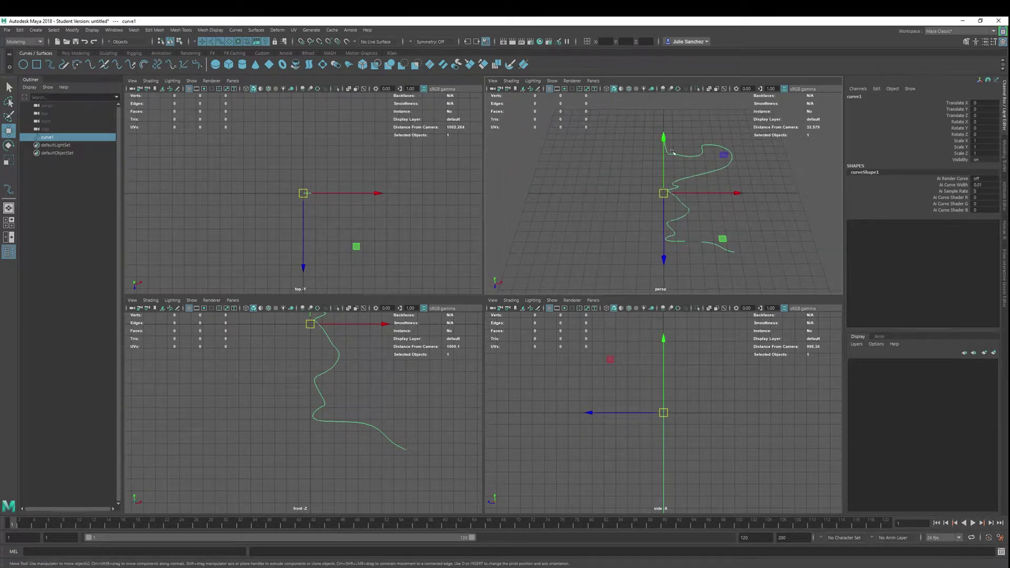
{"action": "left_click_drag", "start_coordinate": [664, 137], "coordinate": [664, 95]}
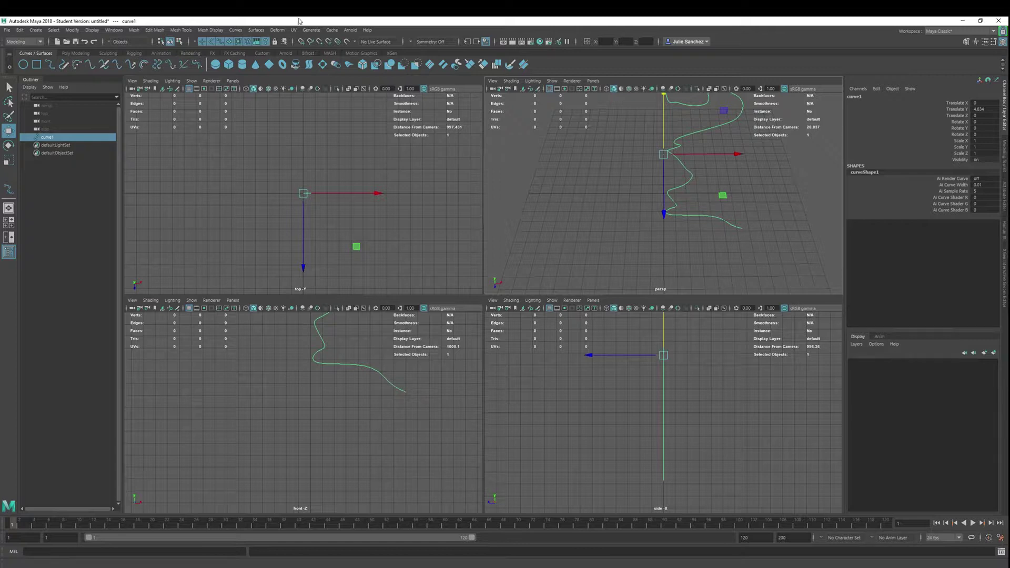
{"action": "left_click", "coordinate": [255, 32]}
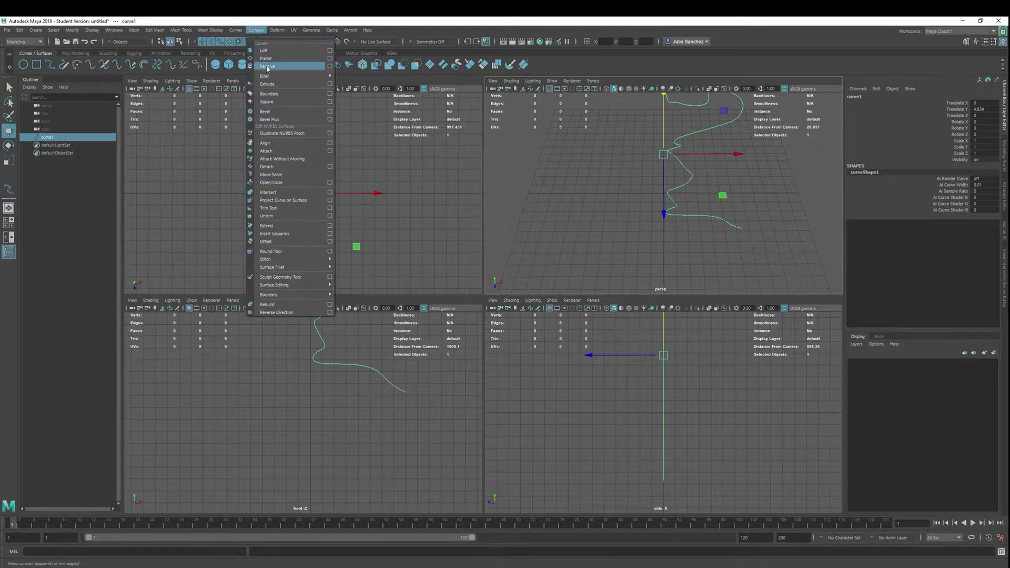
Step: Revolve curve1 with polygon output and Standard fit, creating the goblet mesh revolvedSurface1
{"action": "left_click", "coordinate": [330, 65]}
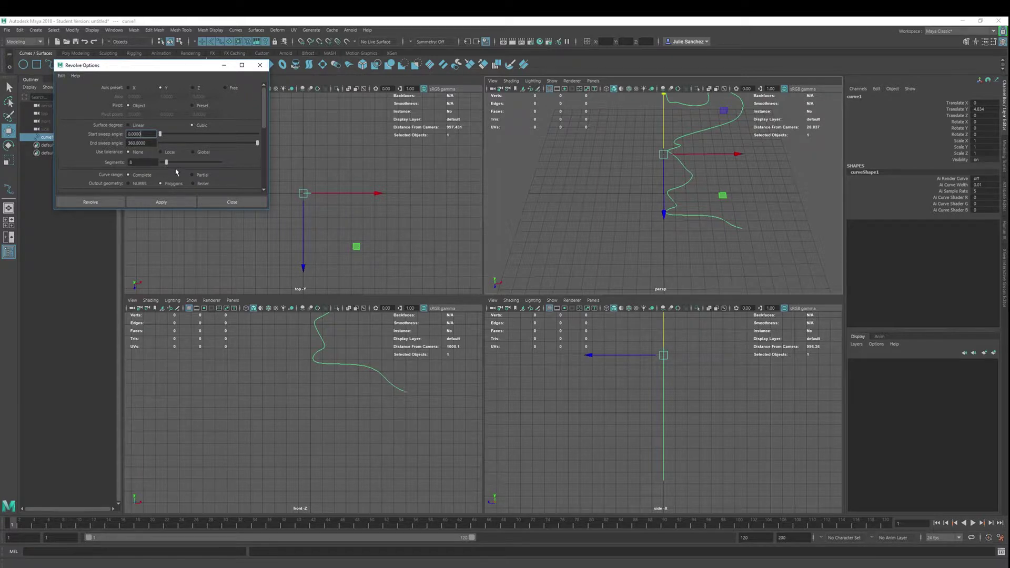
{"action": "scroll", "coordinate": [265, 105], "scroll_direction": "down", "scroll_amount": 3}
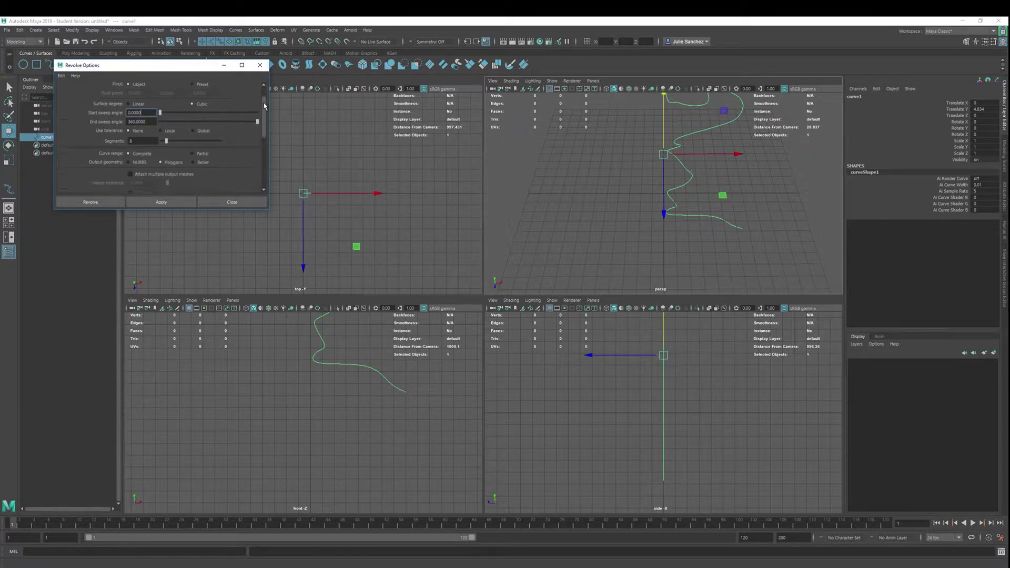
{"action": "scroll", "coordinate": [266, 113], "scroll_direction": "down", "scroll_amount": 1}
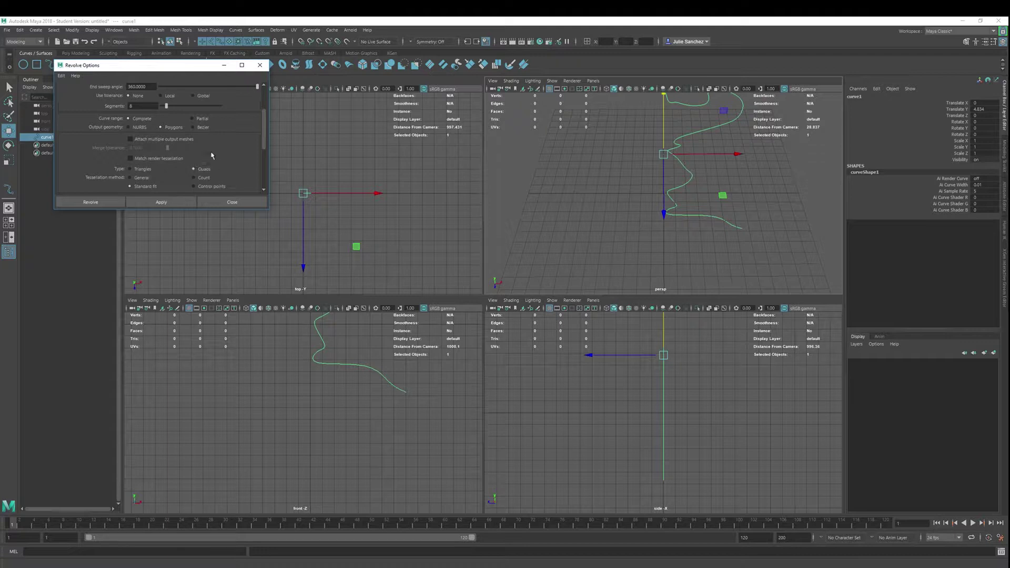
{"action": "left_click_drag", "start_coordinate": [264, 129], "coordinate": [265, 133]}
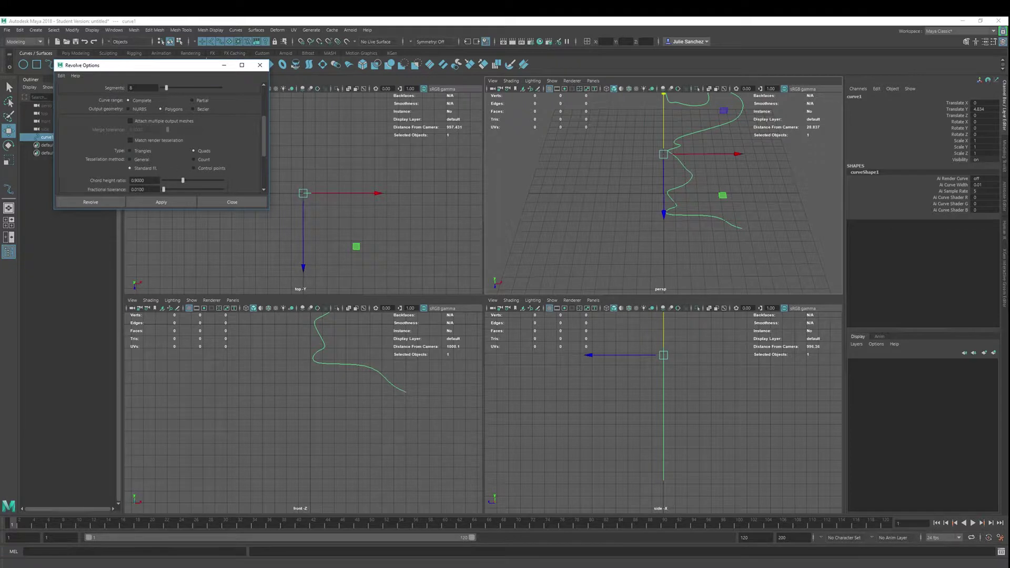
{"action": "left_click_drag", "start_coordinate": [265, 127], "coordinate": [270, 98]}
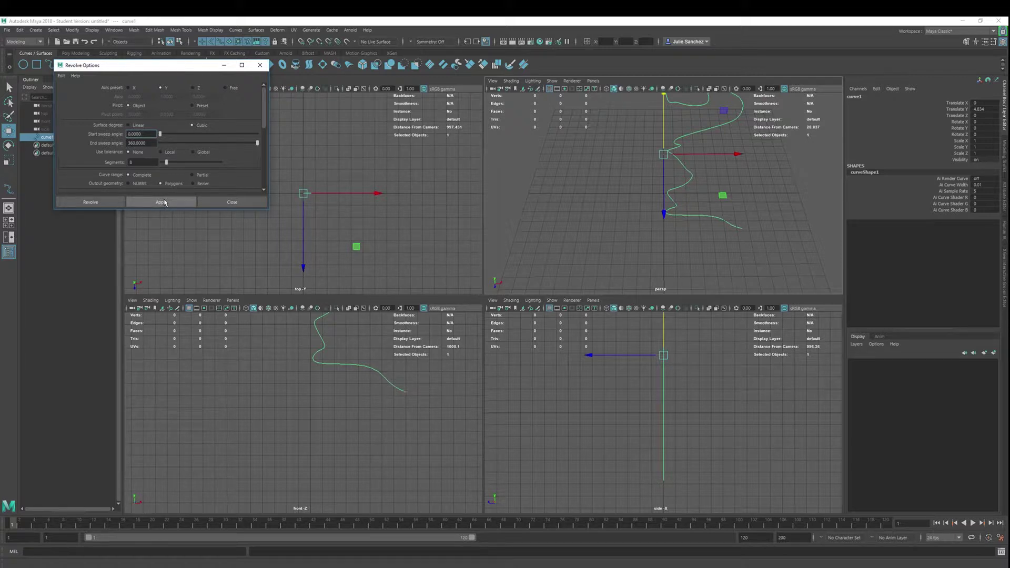
{"action": "scroll", "coordinate": [220, 163], "scroll_direction": "down", "scroll_amount": 5}
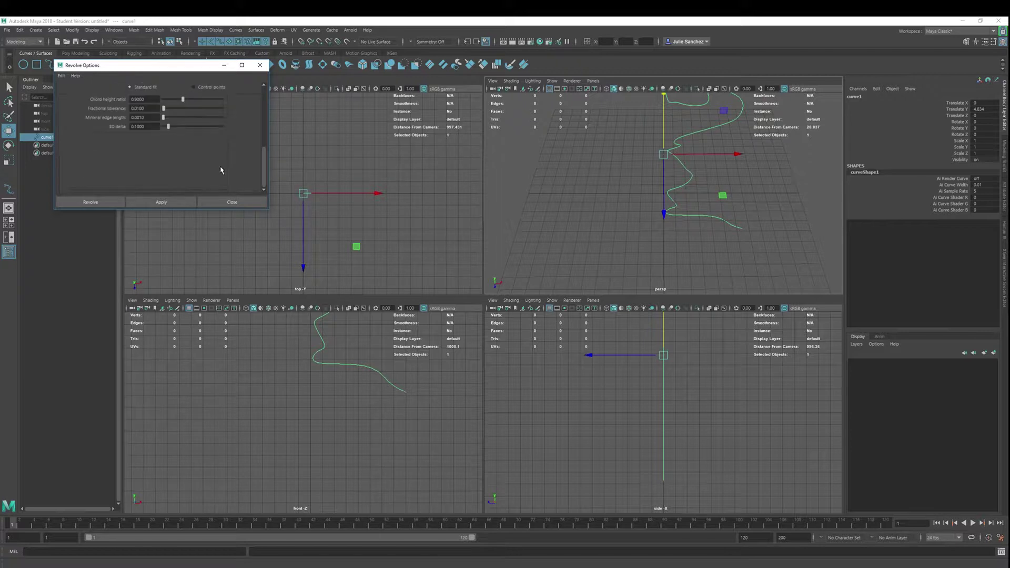
{"action": "left_click_drag", "start_coordinate": [264, 157], "coordinate": [268, 178]}
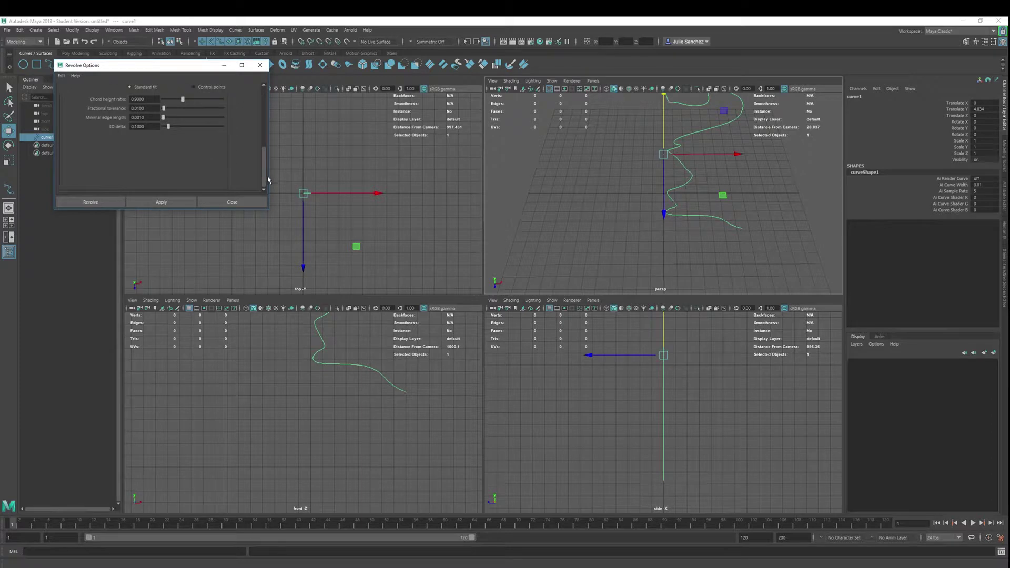
{"action": "left_click", "coordinate": [156, 202]}
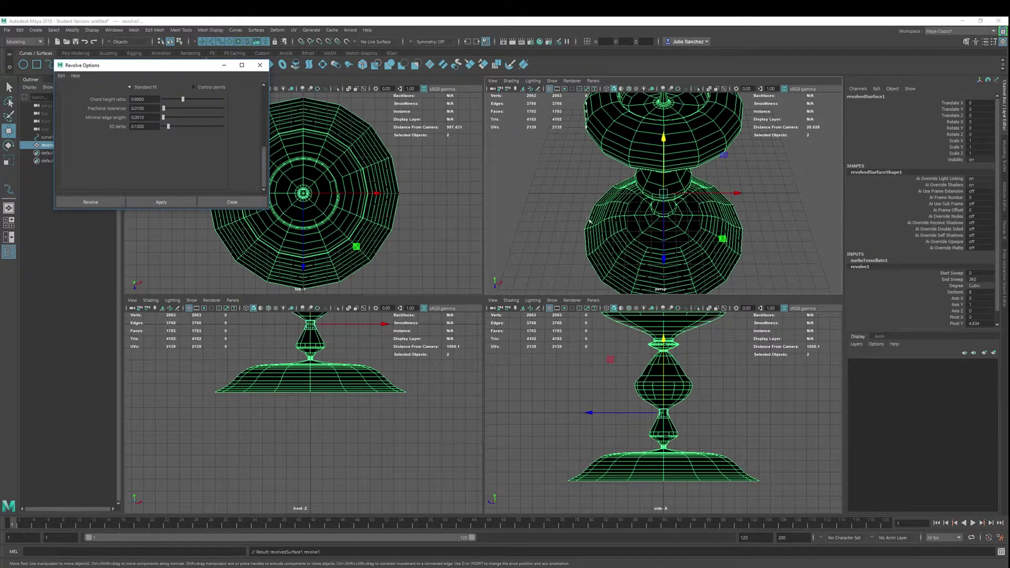
{"action": "left_click", "coordinate": [260, 65]}
Step: Select revolvedSurface1 and raise it along Y to a Translate Y of 6.378
{"action": "left_click", "coordinate": [548, 265]}
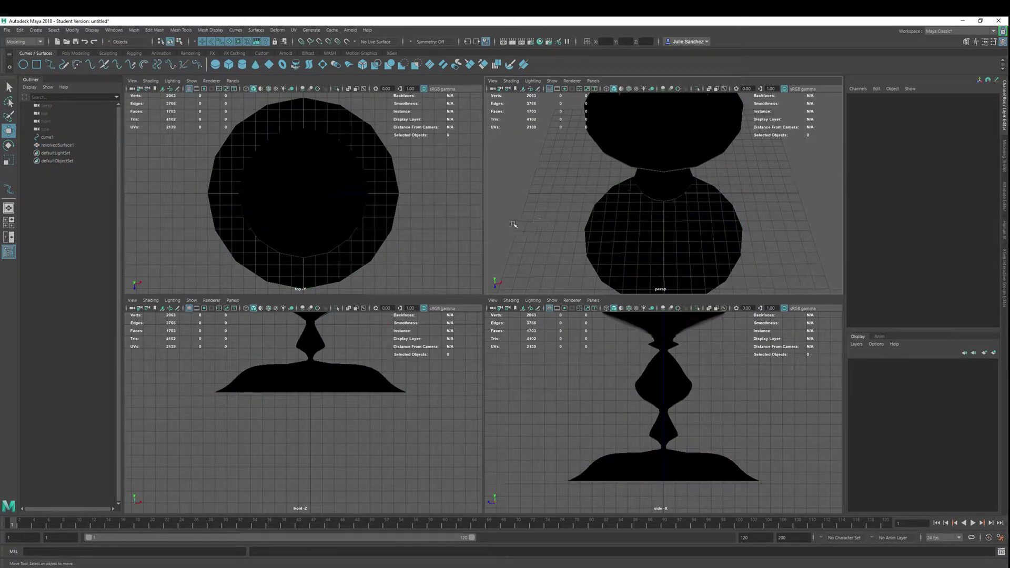
{"action": "left_click_drag", "start_coordinate": [510, 214], "coordinate": [581, 196], "text": "alt"}
{"action": "scroll", "coordinate": [581, 196], "scroll_direction": "down", "scroll_amount": 6}
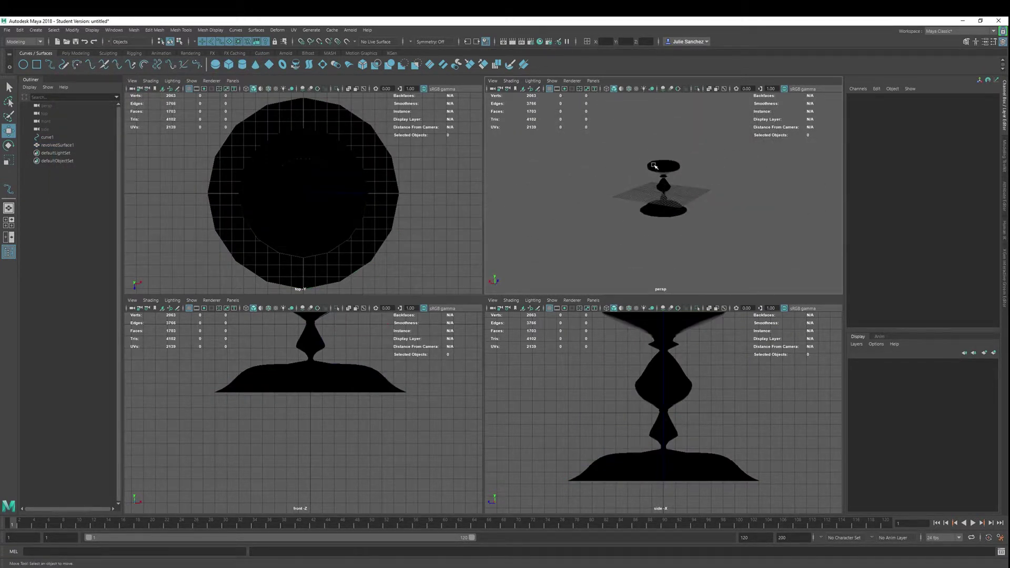
{"action": "left_click", "coordinate": [662, 172]}
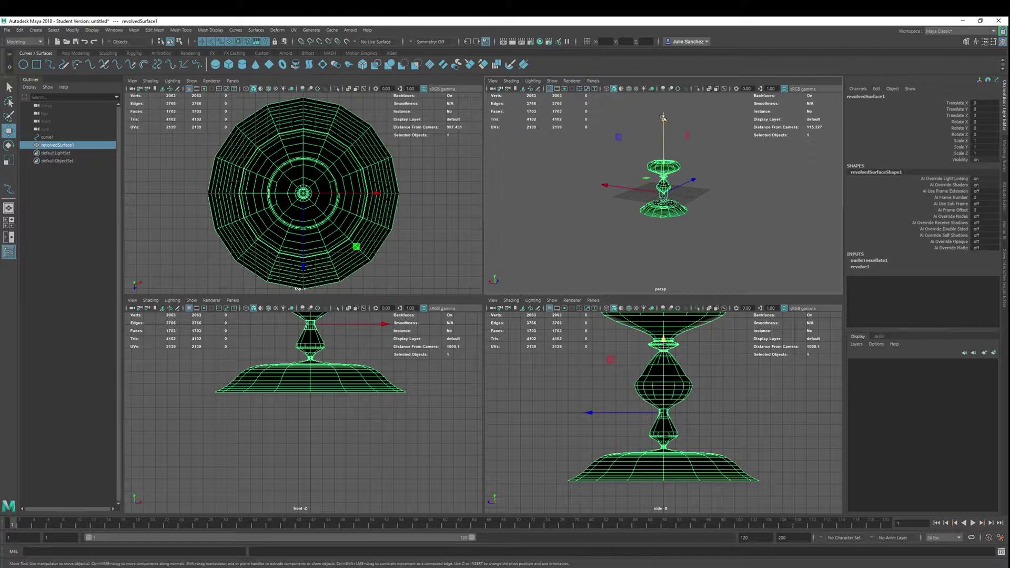
{"action": "left_click_drag", "start_coordinate": [664, 120], "coordinate": [664, 97]}
Step: Orbit around the lifted chalice to check it from several angles, then reselect it
{"action": "left_click_drag", "start_coordinate": [669, 258], "coordinate": [674, 281], "text": "alt"}
{"action": "scroll", "coordinate": [677, 214], "scroll_direction": "up", "scroll_amount": 8}
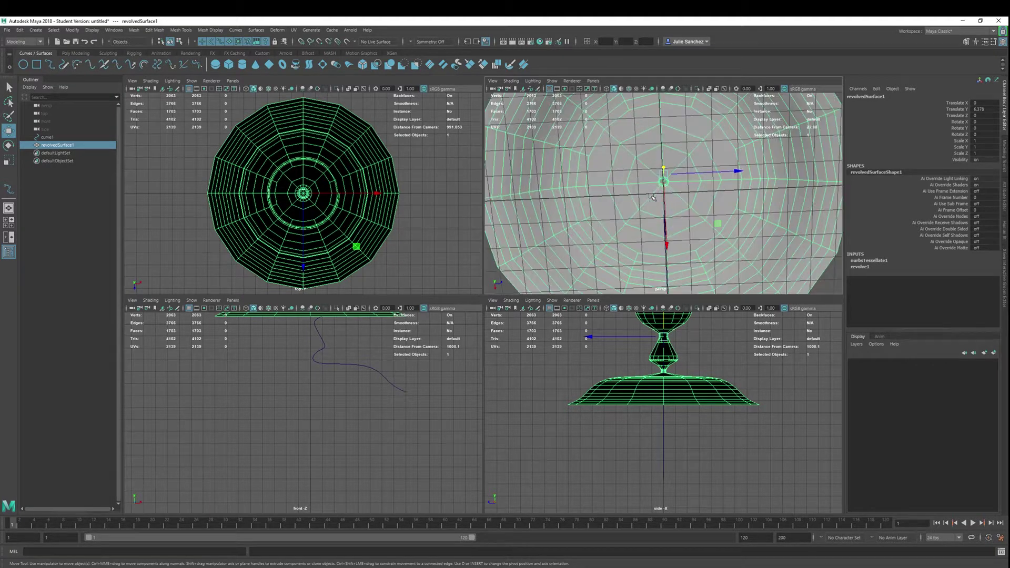
{"action": "scroll", "coordinate": [653, 197], "scroll_direction": "down", "scroll_amount": 3}
{"action": "scroll", "coordinate": [653, 197], "scroll_direction": "down", "scroll_amount": 3}
{"action": "left_click_drag", "start_coordinate": [653, 197], "coordinate": [646, 255], "text": "alt"}
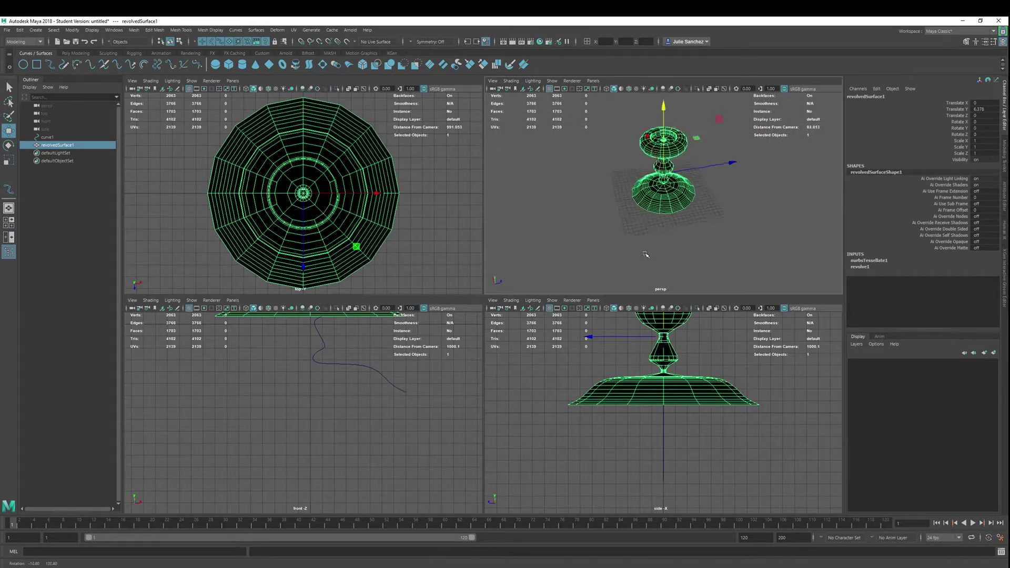
{"action": "left_click_drag", "start_coordinate": [668, 304], "coordinate": [667, 255], "text": "alt"}
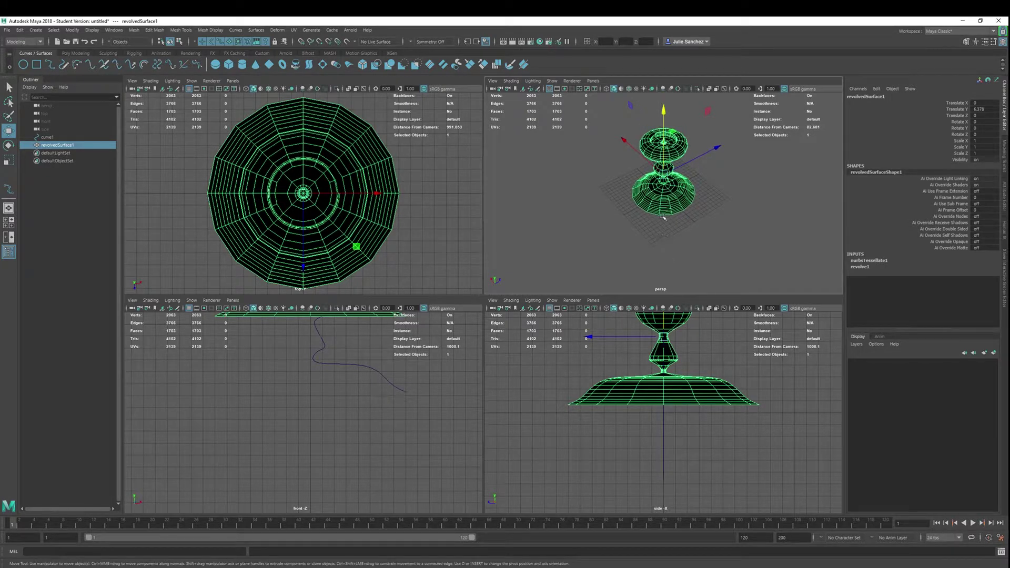
{"action": "left_click_drag", "start_coordinate": [665, 218], "coordinate": [679, 199], "text": "alt"}
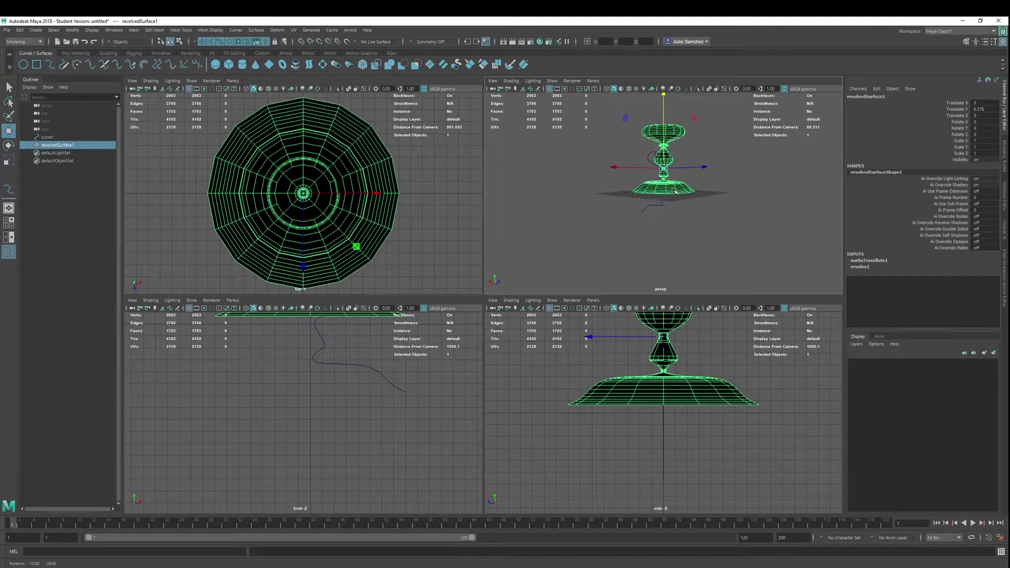
{"action": "left_click_drag", "start_coordinate": [676, 191], "coordinate": [671, 187], "text": "alt"}
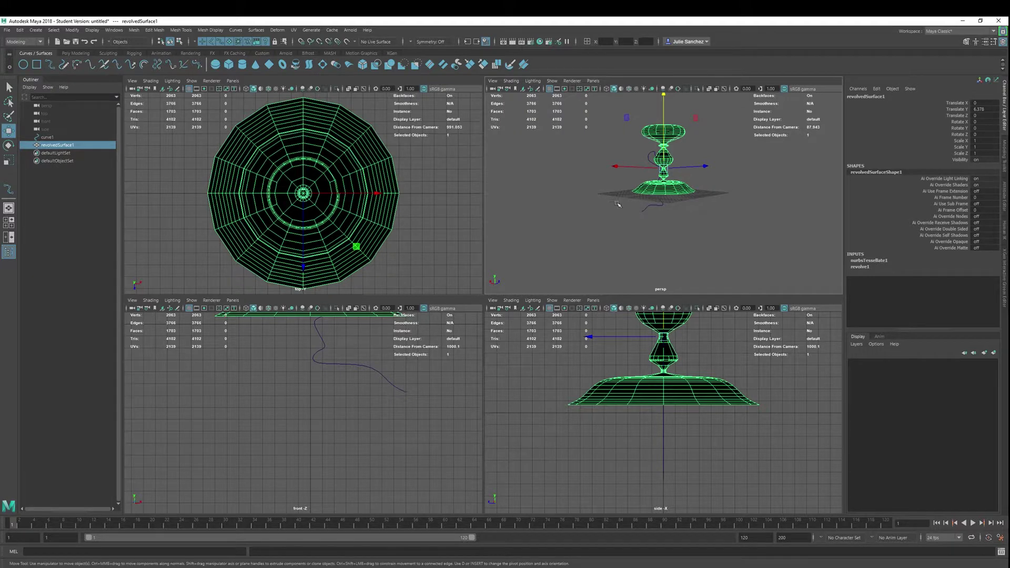
{"action": "left_click", "coordinate": [597, 204]}
{"action": "left_click", "coordinate": [664, 134]}
Step: Apply Mesh Display > Reverse to the chalice's normals and deselect it to check the grey shading
{"action": "left_click", "coordinate": [255, 30]}
{"action": "mouse_move", "coordinate": [261, 78]}
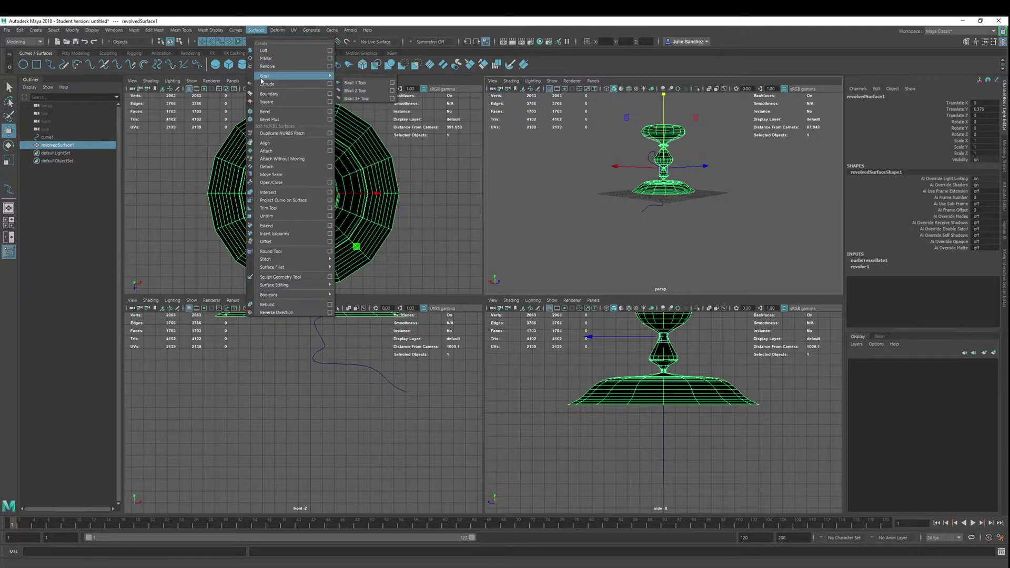
{"action": "left_click", "coordinate": [258, 30]}
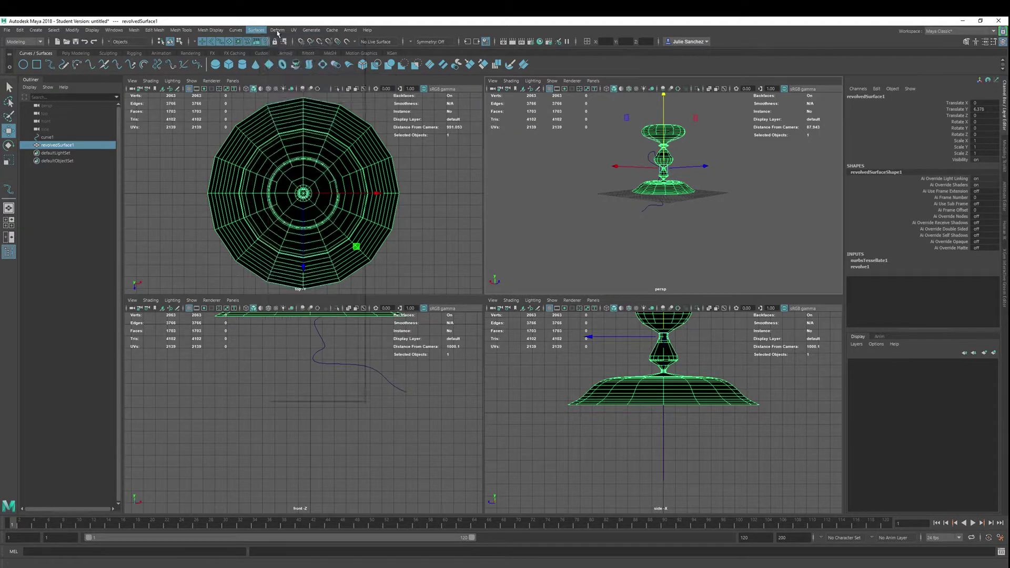
{"action": "left_click", "coordinate": [260, 31]}
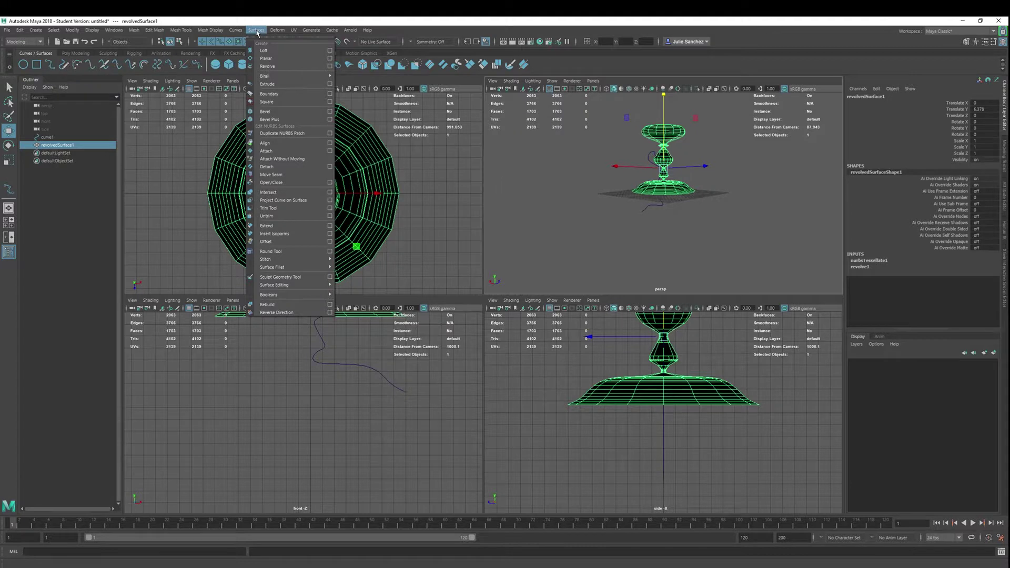
{"action": "mouse_move", "coordinate": [233, 33]}
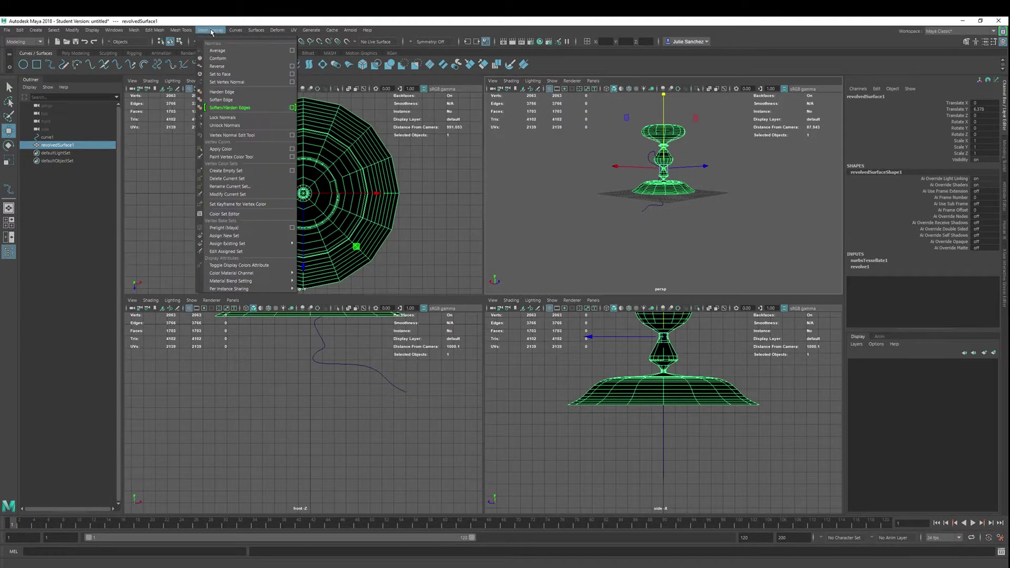
{"action": "left_click", "coordinate": [221, 69]}
{"action": "left_click", "coordinate": [610, 195]}
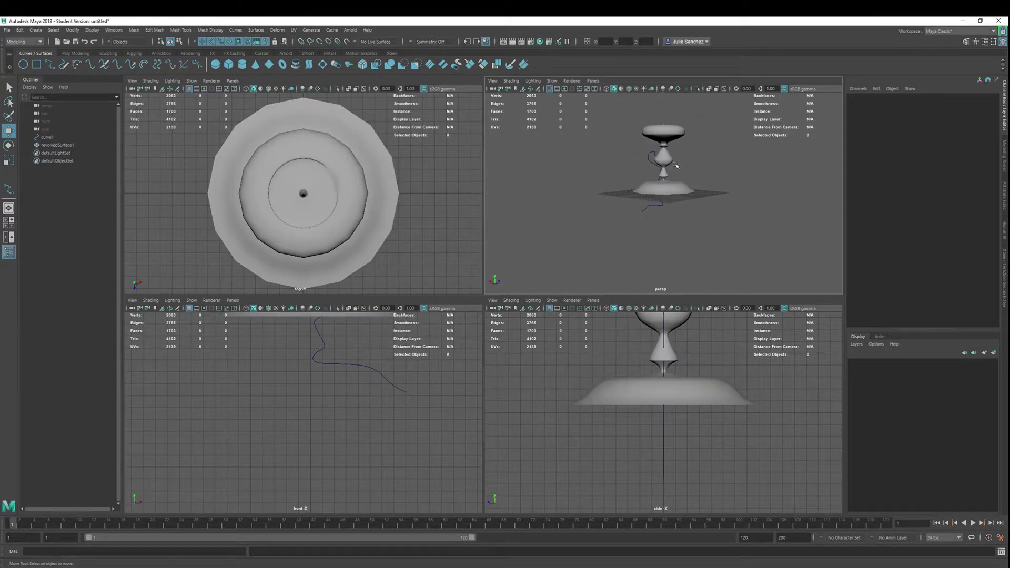
Step: Orbit and zoom around the grey chalice, then select revolvedSurface1
{"action": "mouse_move", "coordinate": [688, 158]}
{"action": "left_mouse_down", "text": "alt"}
{"action": "mouse_move", "coordinate": [632, 192]}
{"action": "mouse_move", "coordinate": [582, 163]}
{"action": "mouse_move", "coordinate": [695, 160]}
{"action": "left_mouse_up", "text": "alt"}
{"action": "scroll", "coordinate": [695, 161], "scroll_direction": "up", "scroll_amount": 3}
{"action": "scroll", "coordinate": [690, 158], "scroll_direction": "down", "scroll_amount": 2}
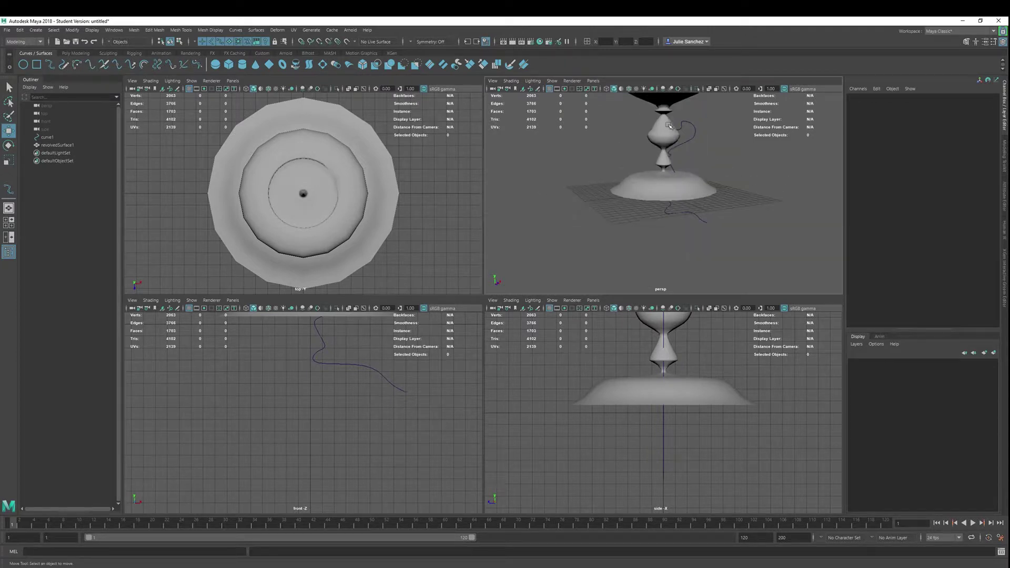
{"action": "mouse_move", "coordinate": [670, 124]}
{"action": "left_mouse_down", "text": "alt"}
{"action": "mouse_move", "coordinate": [682, 171]}
{"action": "mouse_move", "coordinate": [746, 174]}
{"action": "mouse_move", "coordinate": [766, 146]}
{"action": "mouse_move", "coordinate": [775, 168]}
{"action": "mouse_move", "coordinate": [684, 123]}
{"action": "left_mouse_up", "text": "alt"}
{"action": "scroll", "coordinate": [675, 158], "scroll_direction": "up", "scroll_amount": 5}
{"action": "scroll", "coordinate": [717, 165], "scroll_direction": "down", "scroll_amount": 5}
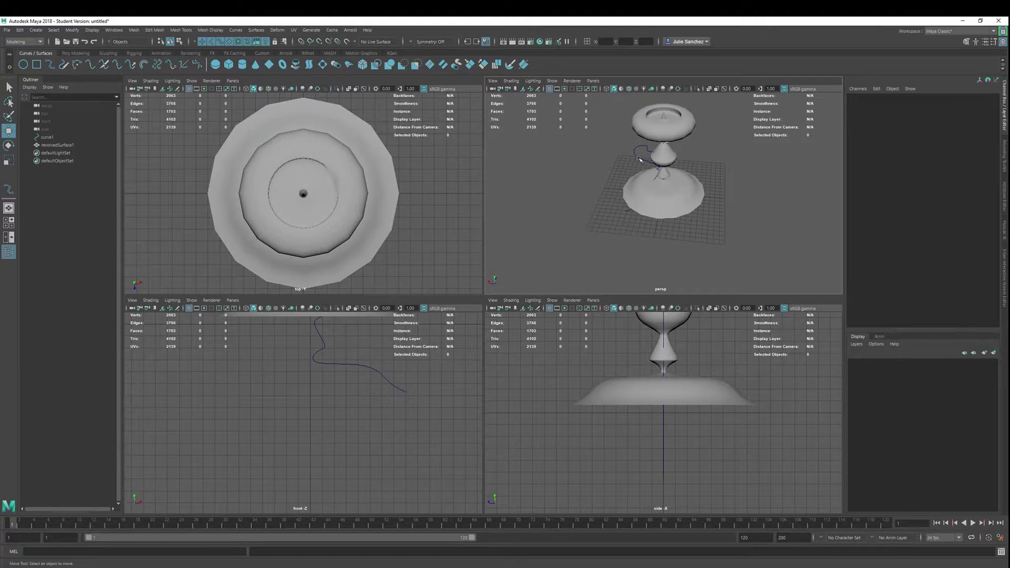
{"action": "left_click", "coordinate": [662, 131]}
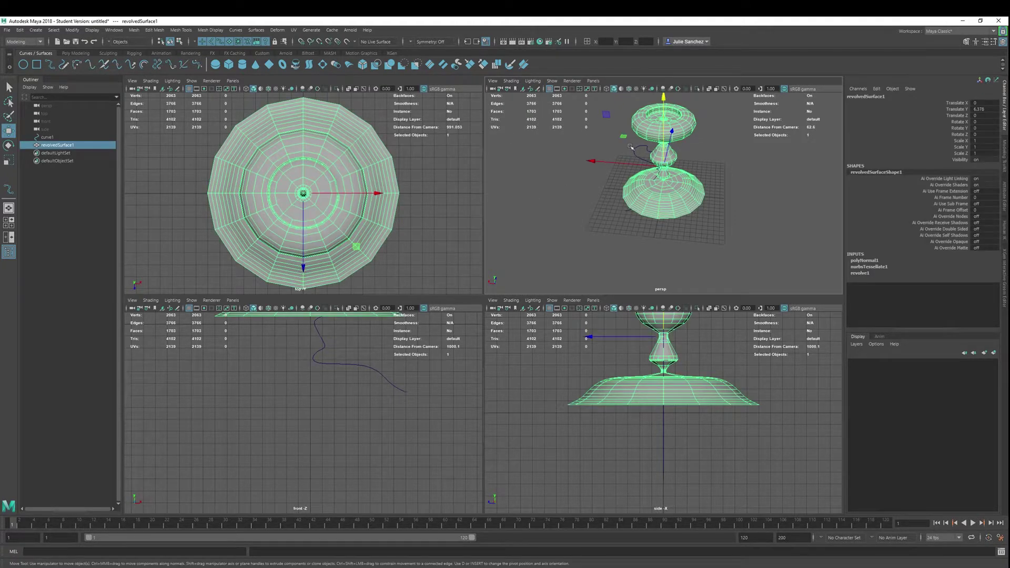
Step: Shift the chalice to Translate X -9.825 and put curve1 into control-vertex editing
{"action": "left_click_drag", "start_coordinate": [598, 159], "coordinate": [648, 178]}
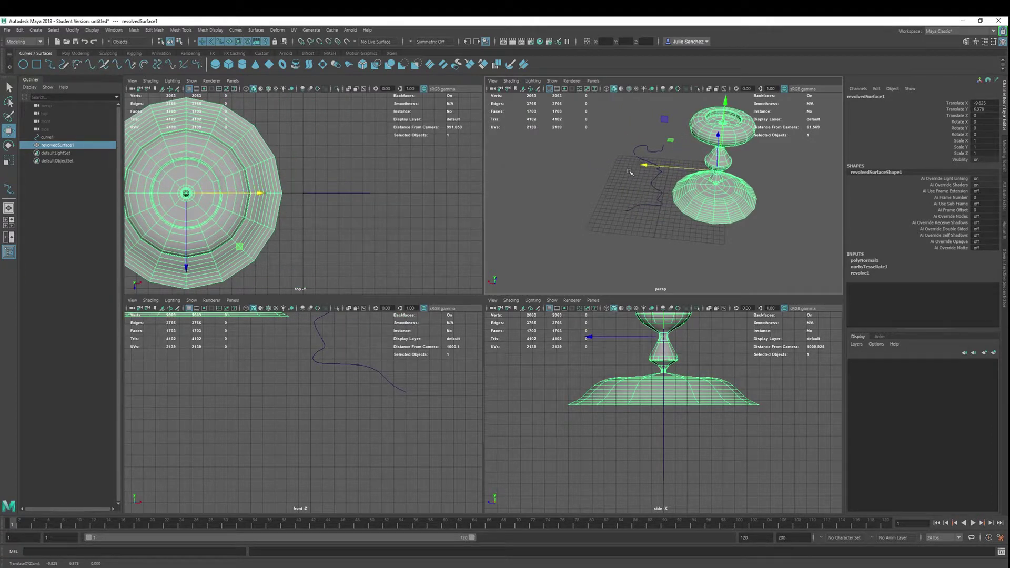
{"action": "left_click", "coordinate": [638, 157]}
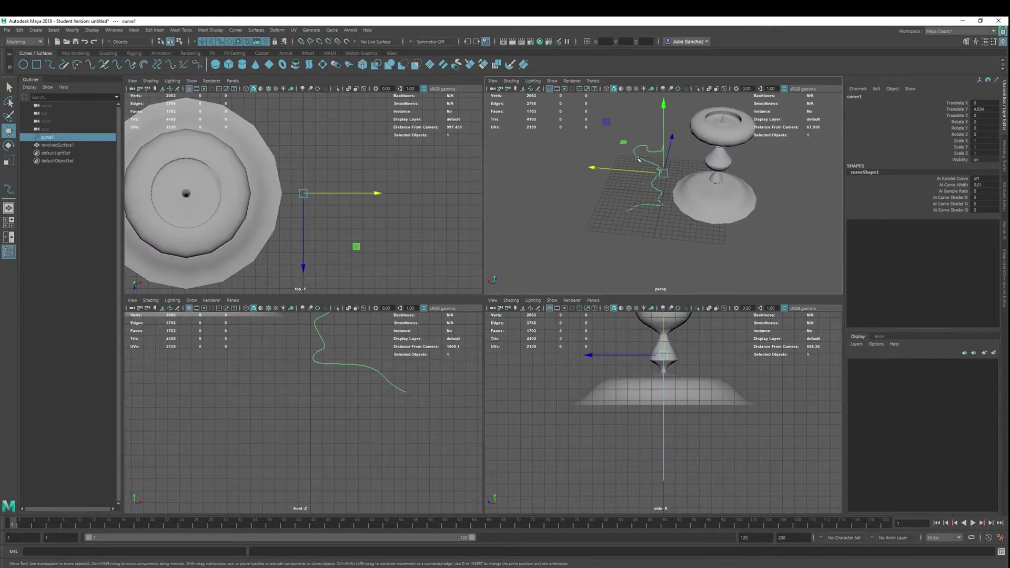
{"action": "right_click_drag", "start_coordinate": [653, 188], "coordinate": [589, 139]}
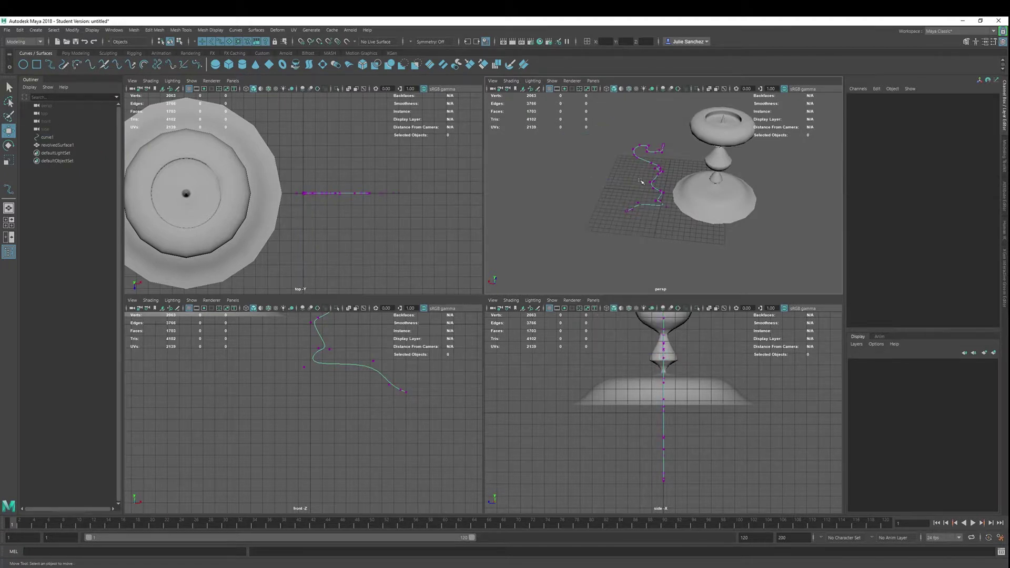
{"action": "left_click", "coordinate": [645, 151]}
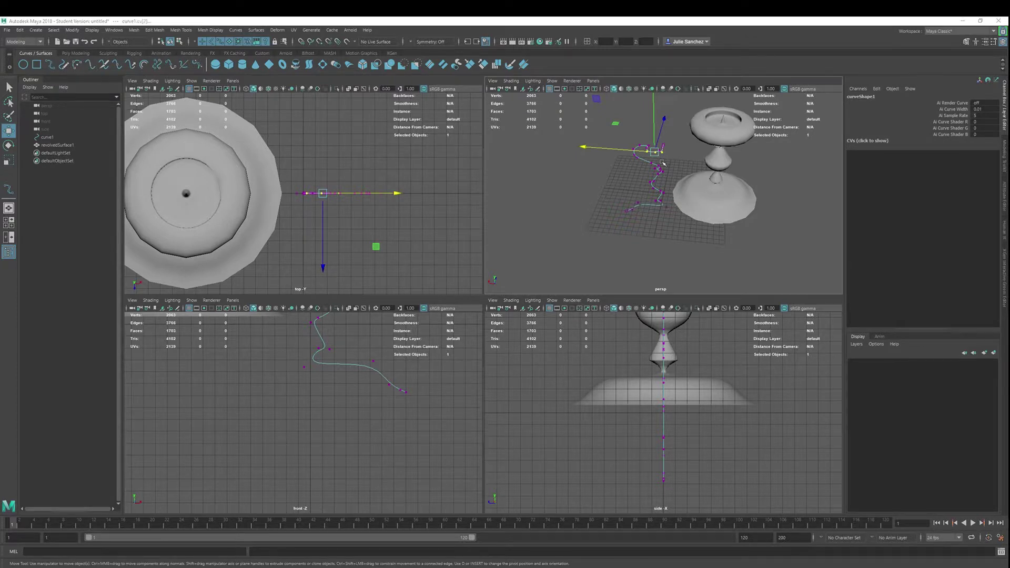
Step: In a maximized persp view, move curve1's end CVs cv[0:1] to raise a tube in the cup's centre
{"action": "key", "text": "space"}
{"action": "scroll", "coordinate": [467, 253], "scroll_direction": "up", "scroll_amount": 5}
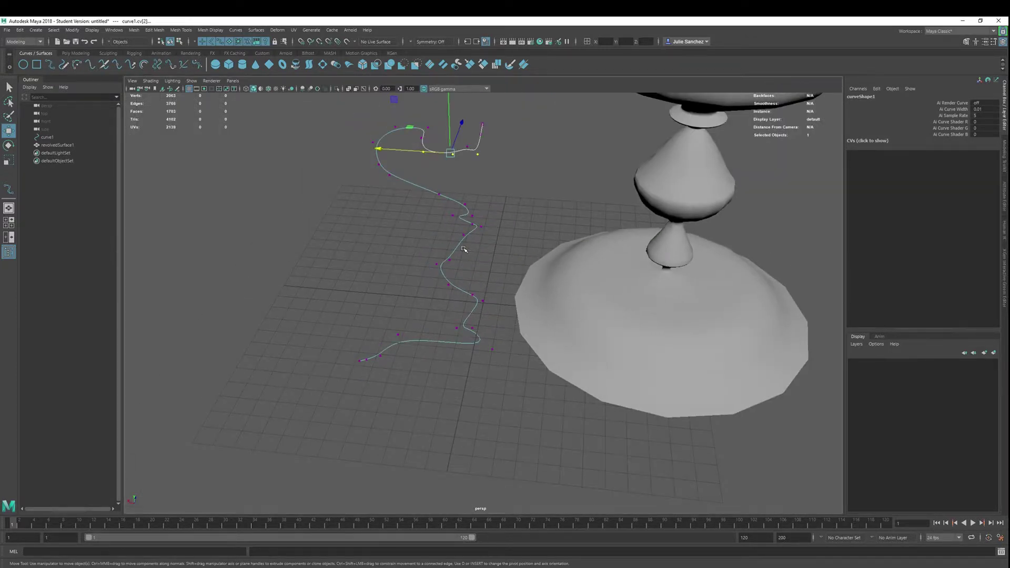
{"action": "key", "text": "f"}
{"action": "scroll", "coordinate": [425, 240], "scroll_direction": "down", "scroll_amount": 8}
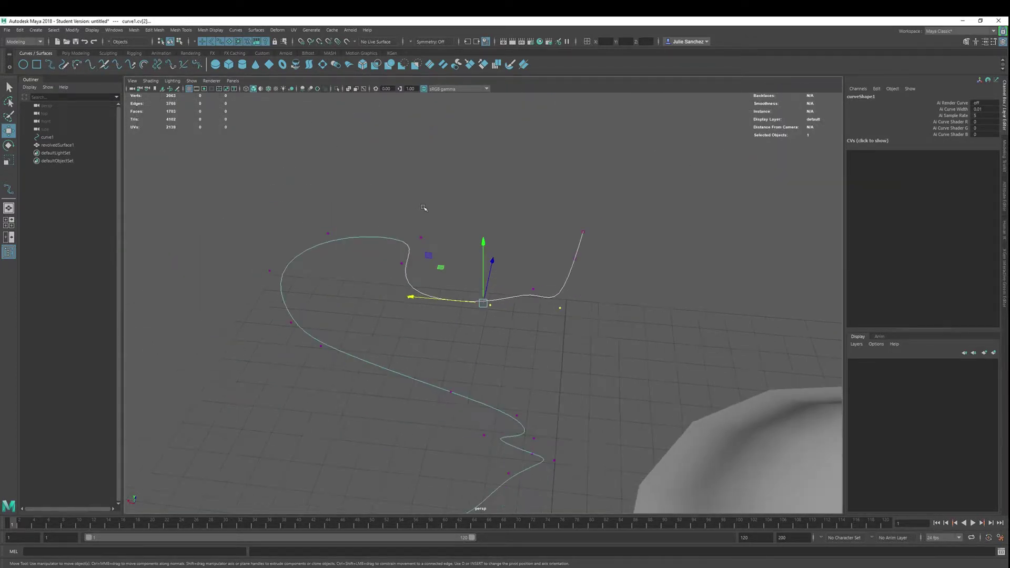
{"action": "left_click_drag", "start_coordinate": [462, 315], "coordinate": [492, 262], "text": "alt"}
{"action": "mouse_move", "coordinate": [631, 259]}
{"action": "left_mouse_down", "text": "alt"}
{"action": "mouse_move", "coordinate": [630, 287]}
{"action": "mouse_move", "coordinate": [623, 261]}
{"action": "mouse_move", "coordinate": [627, 283]}
{"action": "mouse_move", "coordinate": [625, 271]}
{"action": "left_mouse_up", "text": "alt"}
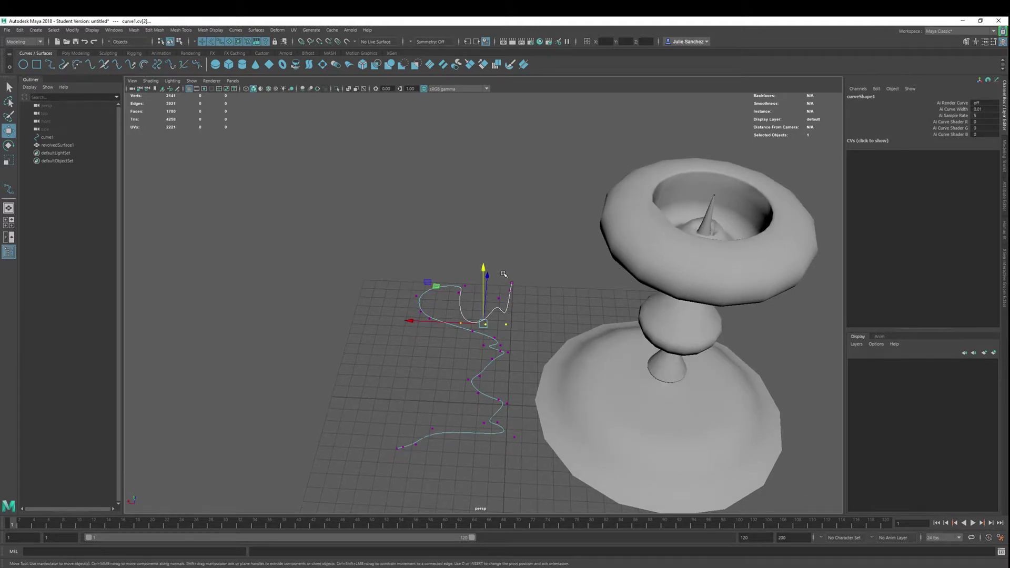
{"action": "mouse_move", "coordinate": [504, 274]}
{"action": "left_mouse_down"}
{"action": "mouse_move", "coordinate": [534, 323]}
{"action": "mouse_move", "coordinate": [514, 282]}
{"action": "mouse_move", "coordinate": [516, 315]}
{"action": "mouse_move", "coordinate": [507, 301]}
{"action": "mouse_move", "coordinate": [505, 273]}
{"action": "mouse_move", "coordinate": [523, 267]}
{"action": "mouse_move", "coordinate": [500, 276]}
{"action": "left_mouse_up"}
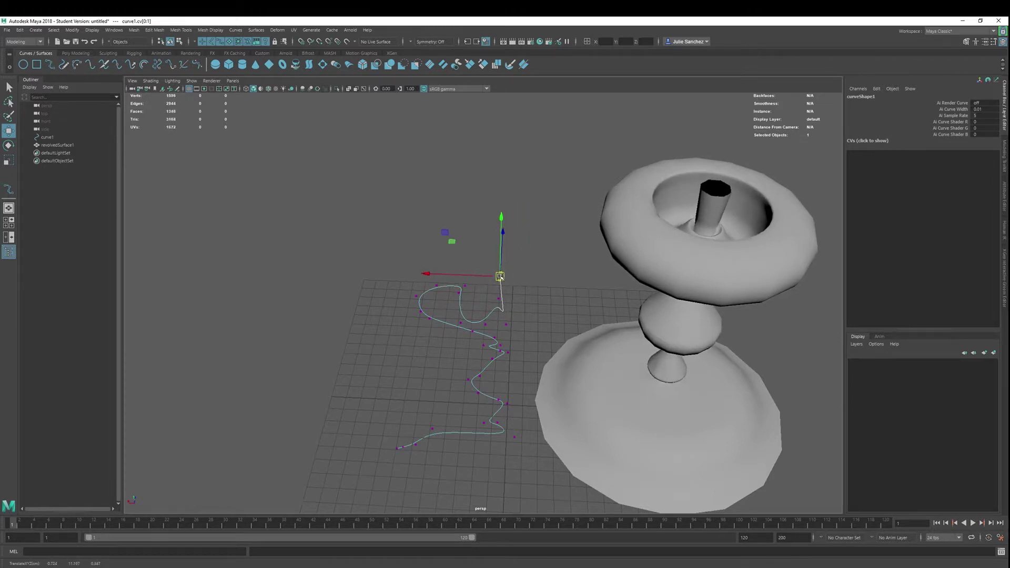
{"action": "left_click", "coordinate": [659, 246]}
Step: Move curve1's middle CVs cv[10:11] to widen the top and bulge the body
{"action": "left_click", "coordinate": [445, 315]}
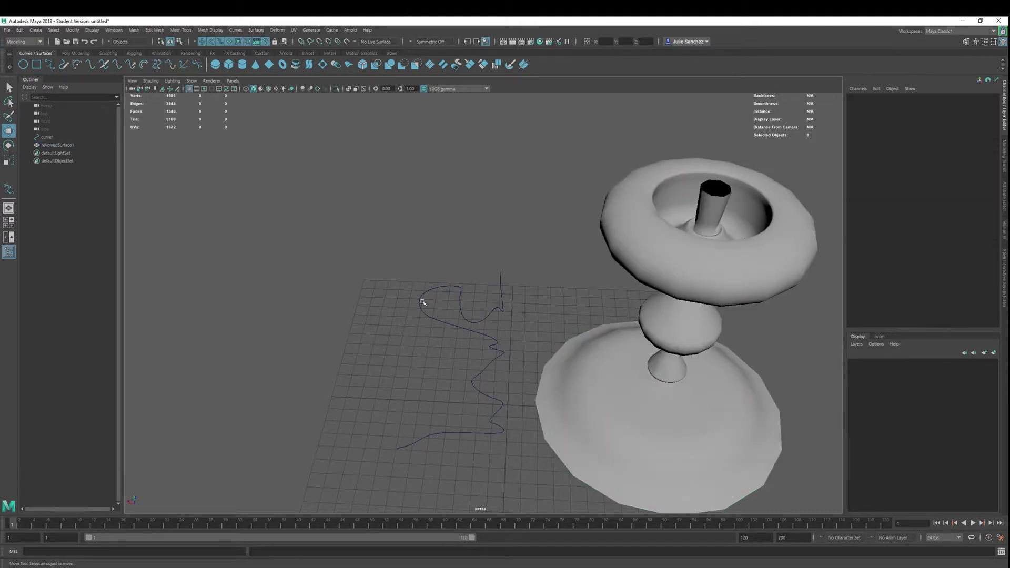
{"action": "left_click_drag", "start_coordinate": [353, 240], "coordinate": [513, 421]}
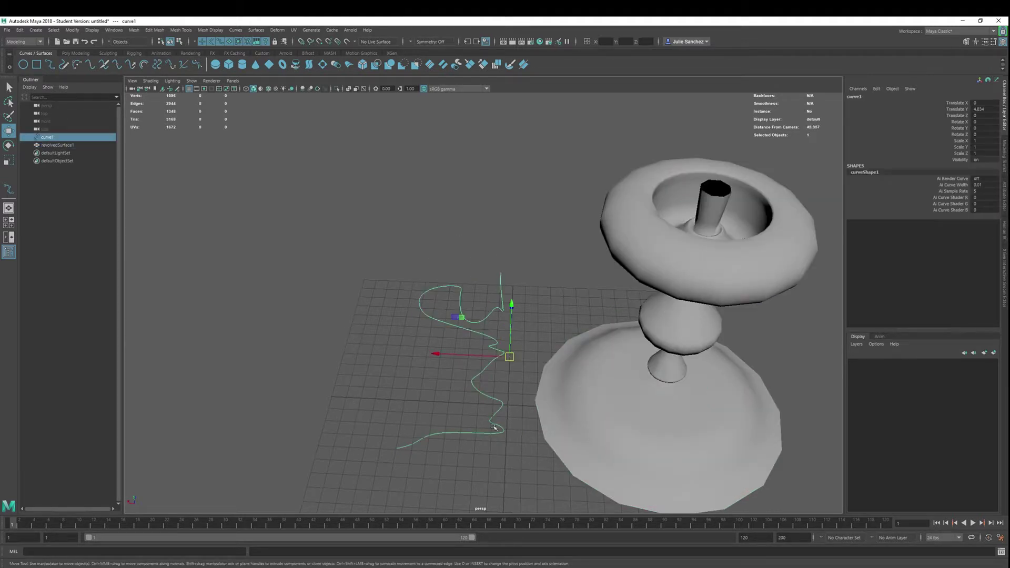
{"action": "mouse_move", "coordinate": [416, 290]}
{"action": "left_mouse_down", "text": "alt"}
{"action": "mouse_move", "coordinate": [605, 284]}
{"action": "mouse_move", "coordinate": [421, 289]}
{"action": "left_mouse_up", "text": "alt"}
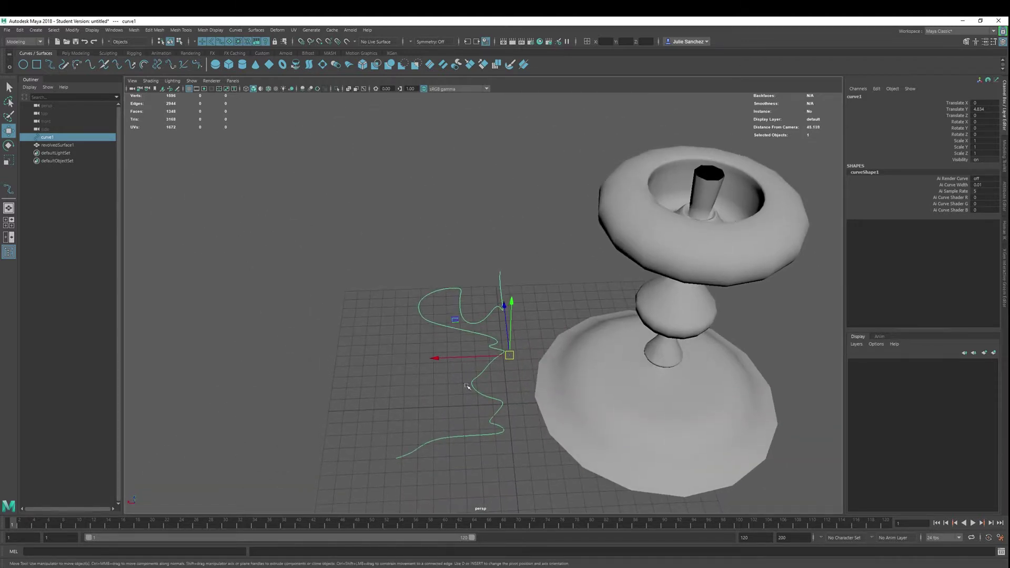
{"action": "right_click_drag", "start_coordinate": [452, 328], "coordinate": [418, 332]}
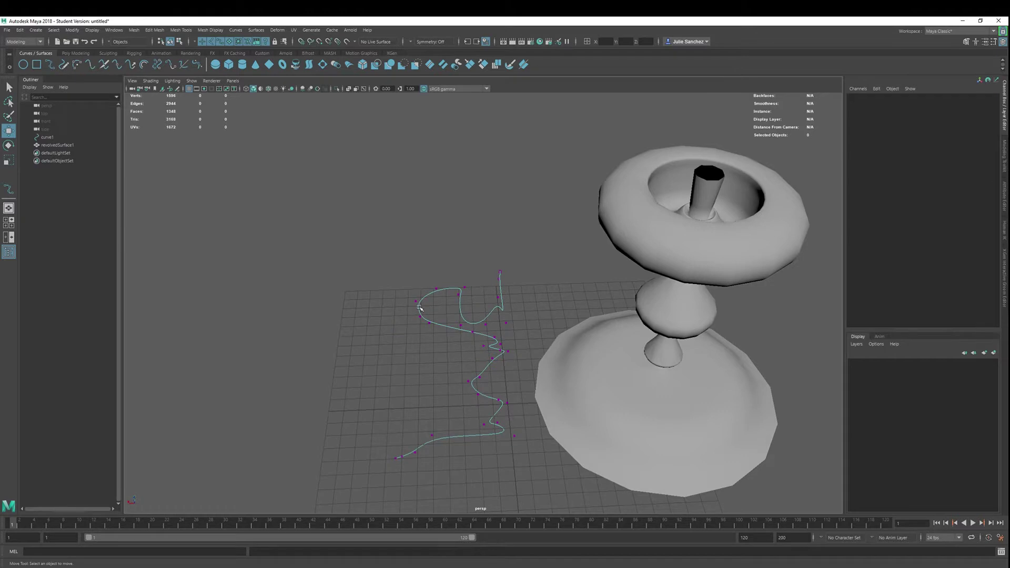
{"action": "mouse_move", "coordinate": [408, 314]}
{"action": "left_mouse_down"}
{"action": "mouse_move", "coordinate": [450, 341]}
{"action": "mouse_move", "coordinate": [404, 320]}
{"action": "left_mouse_up"}
{"action": "mouse_move", "coordinate": [495, 371]}
{"action": "left_mouse_down", "text": "alt"}
{"action": "mouse_move", "coordinate": [478, 354]}
{"action": "mouse_move", "coordinate": [504, 370]}
{"action": "mouse_move", "coordinate": [515, 395]}
{"action": "mouse_move", "coordinate": [477, 374]}
{"action": "left_mouse_up", "text": "alt"}
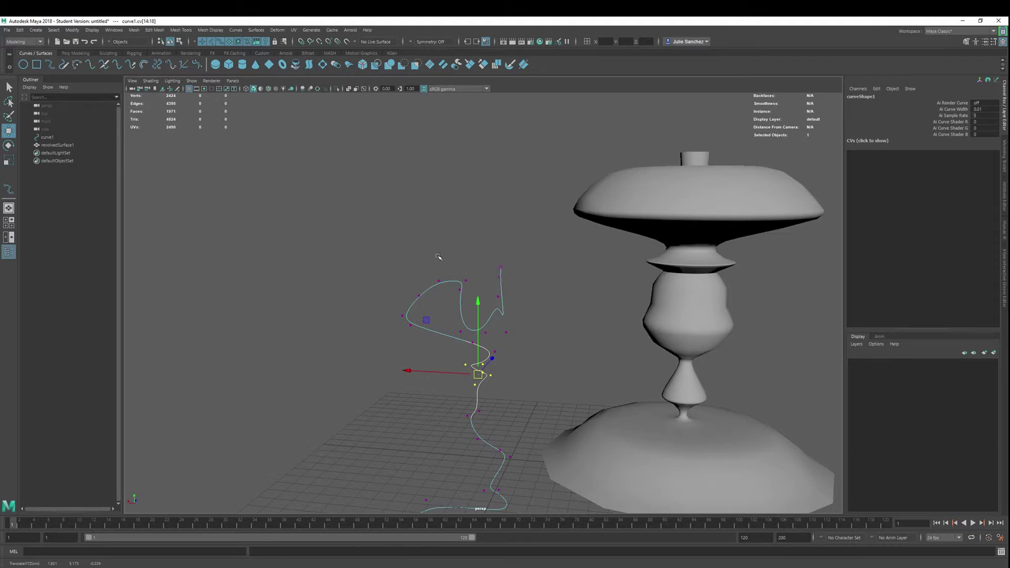
Step: Inspect the reshaped model, then bring up Assign New Material for revolvedSurface1
{"action": "left_click_drag", "start_coordinate": [422, 330], "coordinate": [366, 332], "text": "alt"}
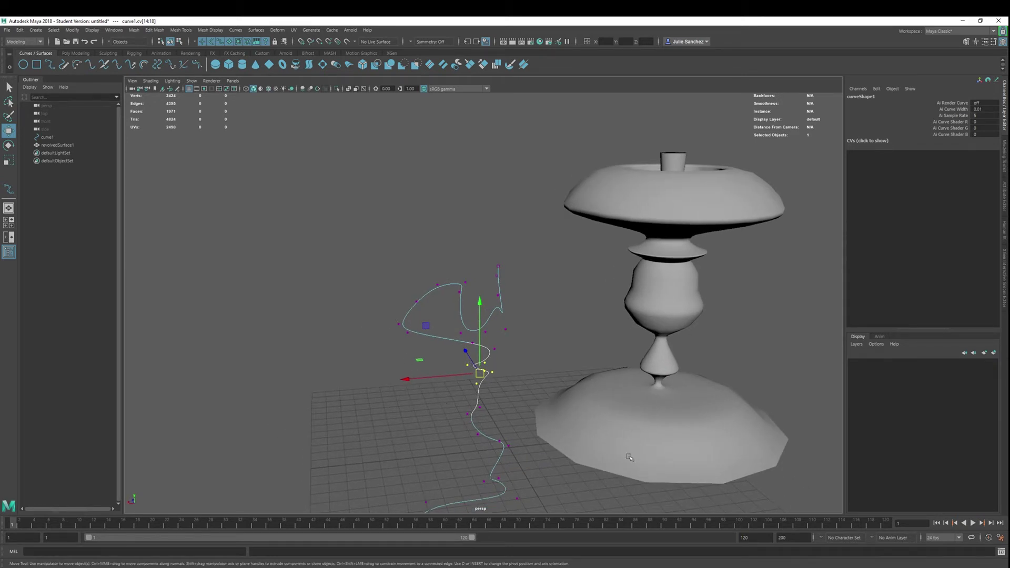
{"action": "left_click_drag", "start_coordinate": [473, 256], "coordinate": [454, 309], "text": "alt"}
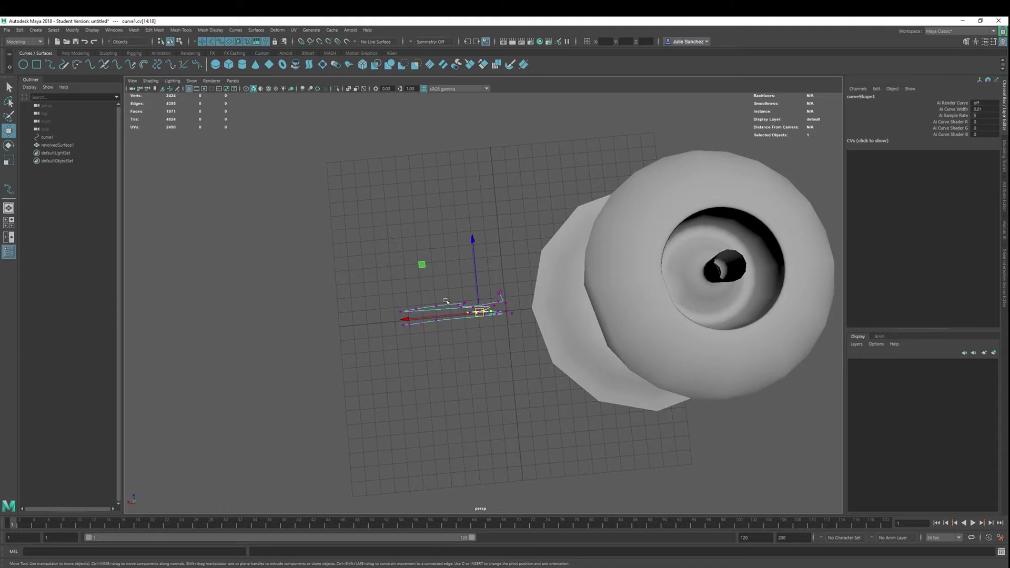
{"action": "left_click_drag", "start_coordinate": [585, 375], "coordinate": [574, 258], "text": "alt"}
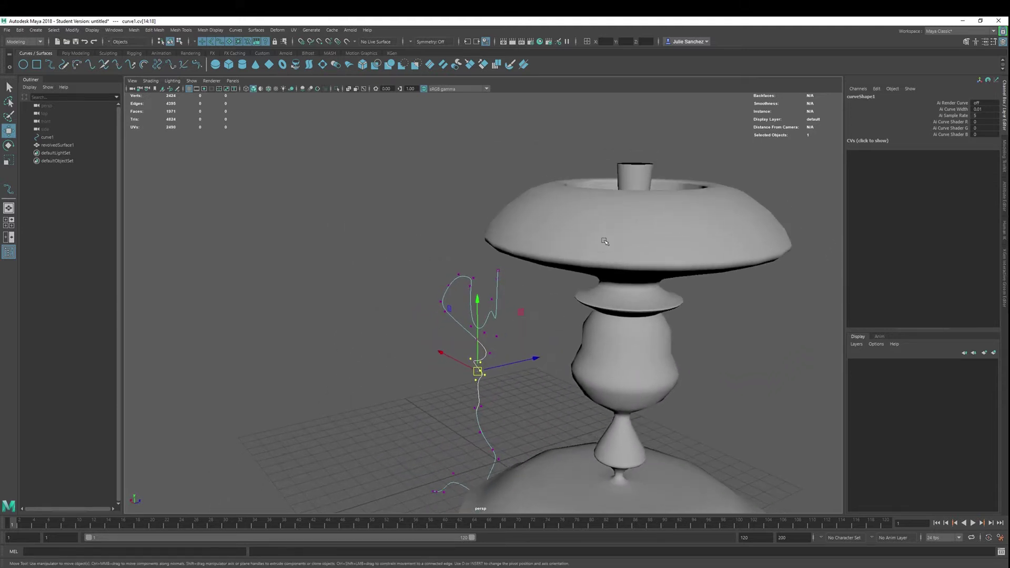
{"action": "left_click", "coordinate": [574, 251]}
{"action": "right_click_drag", "start_coordinate": [565, 230], "coordinate": [578, 433]}
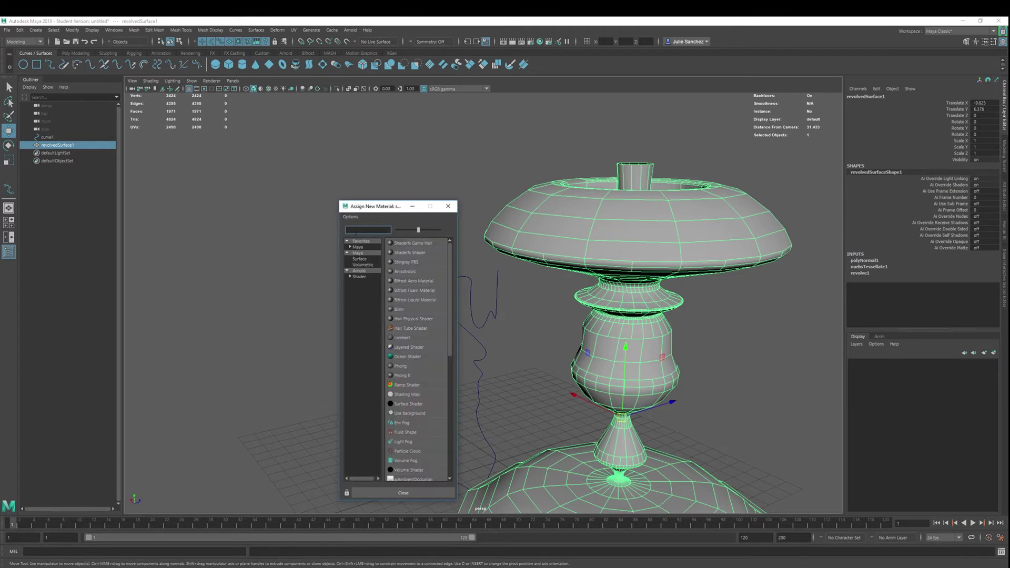
Step: Assign a new Phong material to the revolved model and bring up its phong1 settings
{"action": "left_click", "coordinate": [401, 367]}
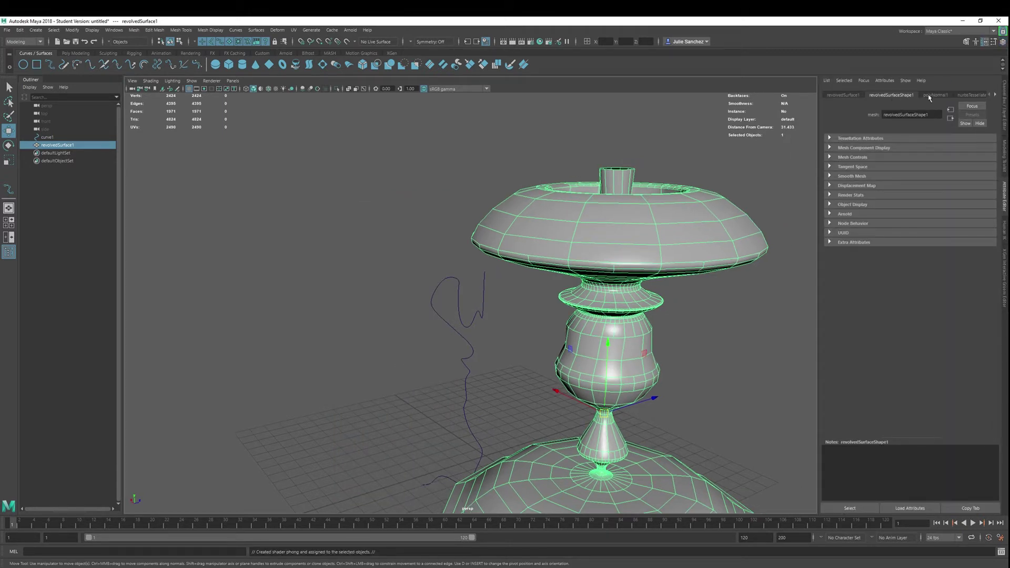
{"action": "left_click", "coordinate": [995, 95]}
{"action": "left_click", "coordinate": [996, 95]}
{"action": "left_click", "coordinate": [997, 95]}
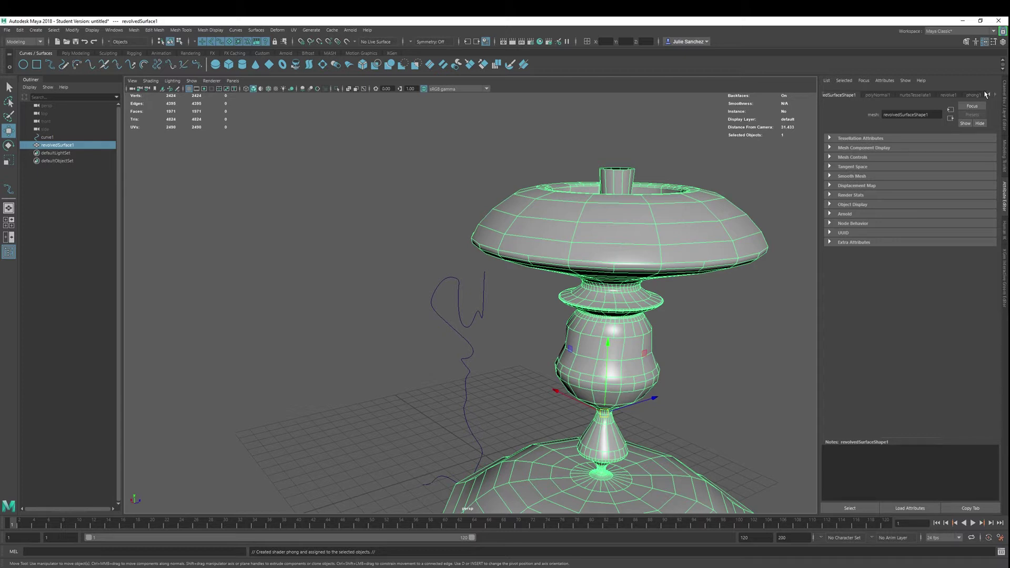
{"action": "left_click", "coordinate": [975, 95]}
Step: Set the phong1 colour to purple, then deselect the model to check its shading
{"action": "left_click", "coordinate": [897, 189]}
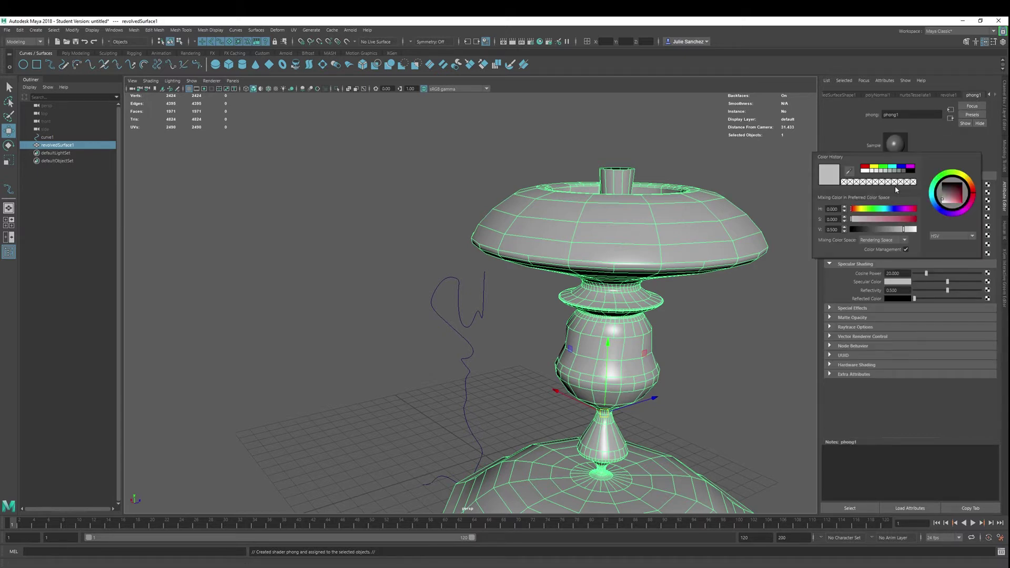
{"action": "left_click", "coordinate": [960, 214]}
{"action": "left_click", "coordinate": [959, 200]}
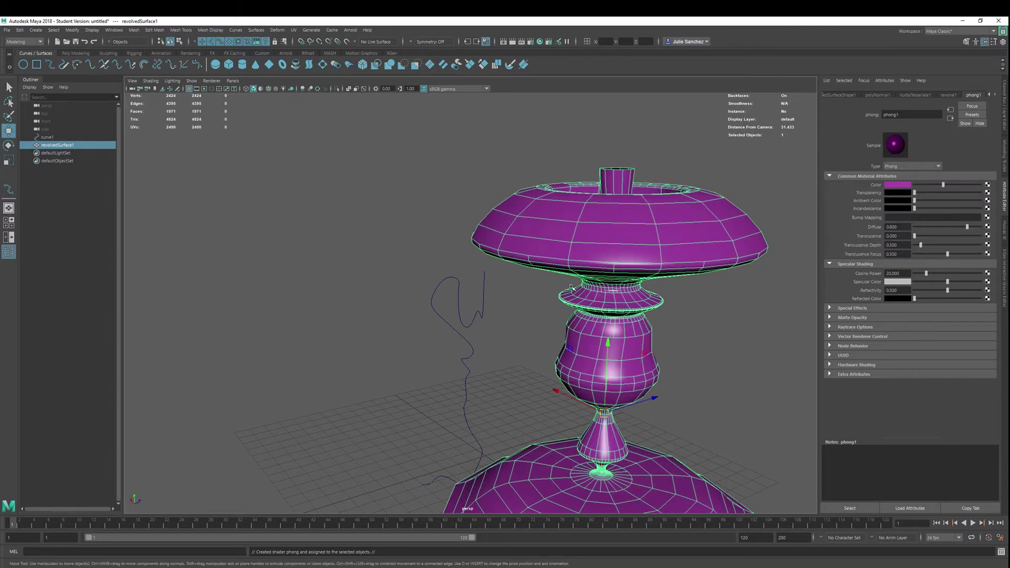
{"action": "left_click_drag", "start_coordinate": [466, 235], "coordinate": [431, 247], "text": "alt"}
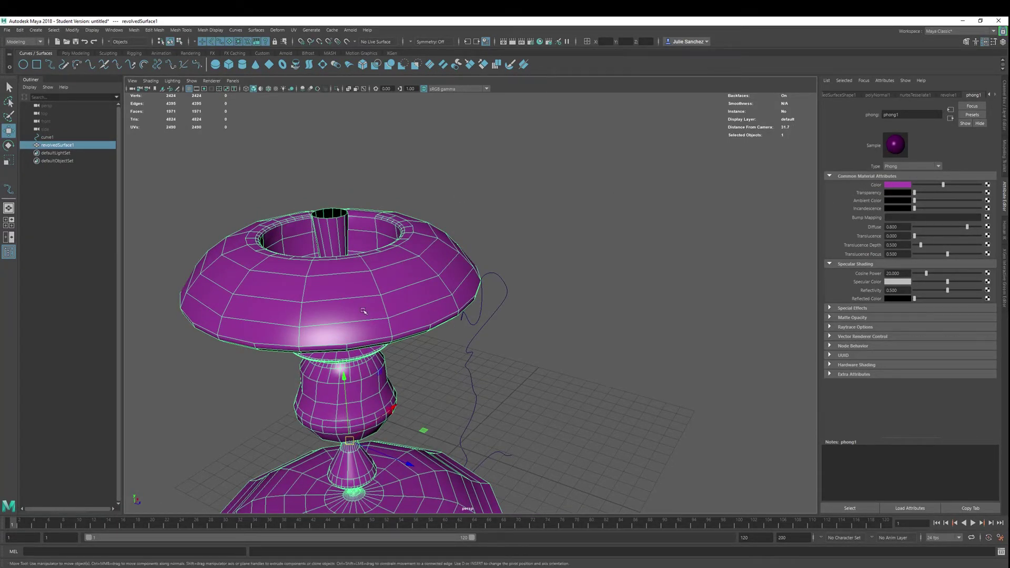
{"action": "left_click_drag", "start_coordinate": [558, 368], "coordinate": [571, 339], "text": "alt"}
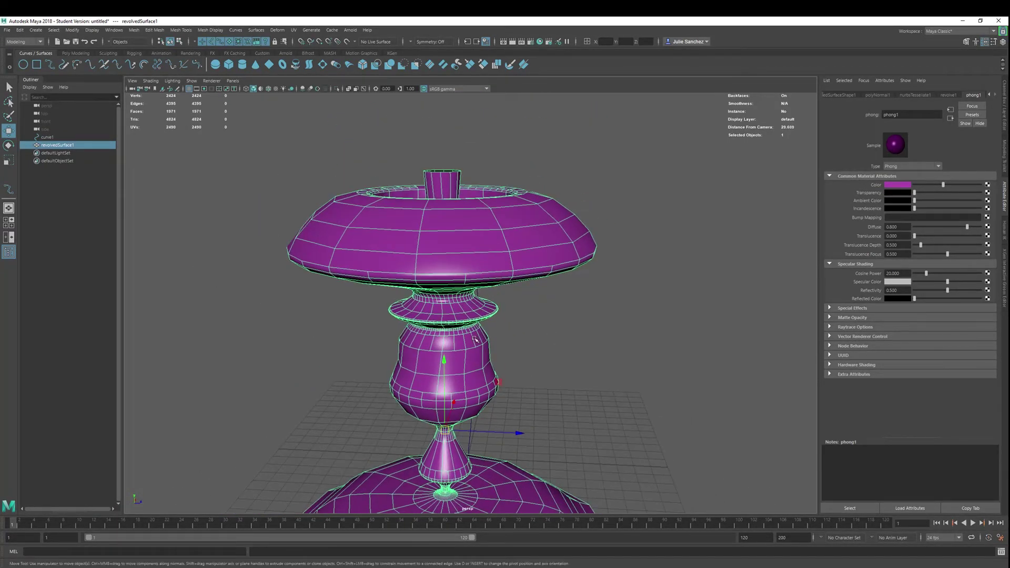
{"action": "left_click", "coordinate": [653, 296]}
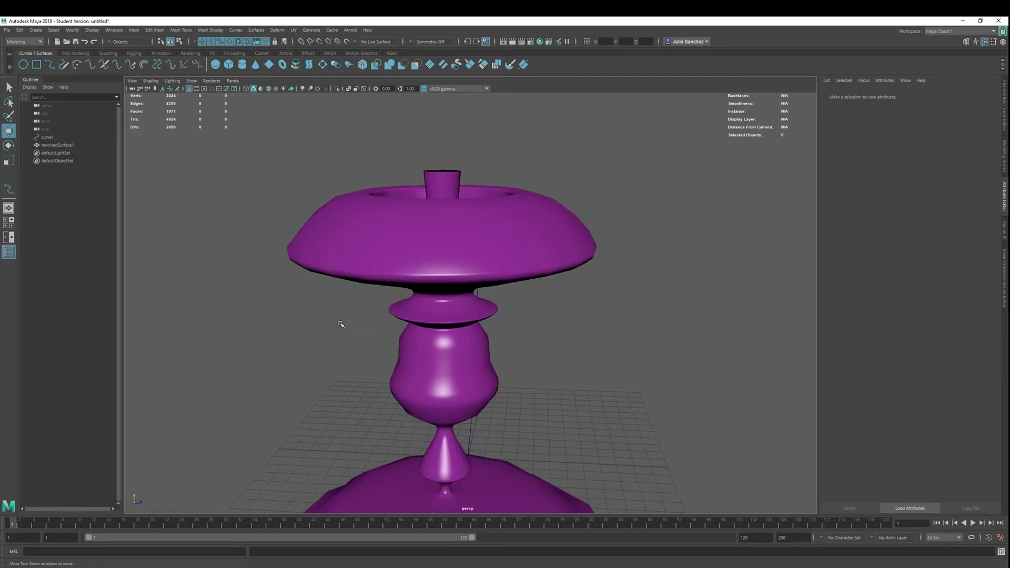
{"action": "scroll", "coordinate": [368, 316], "scroll_direction": "down", "scroll_amount": 5}
{"action": "left_click_drag", "start_coordinate": [368, 313], "coordinate": [537, 315], "text": "alt"}
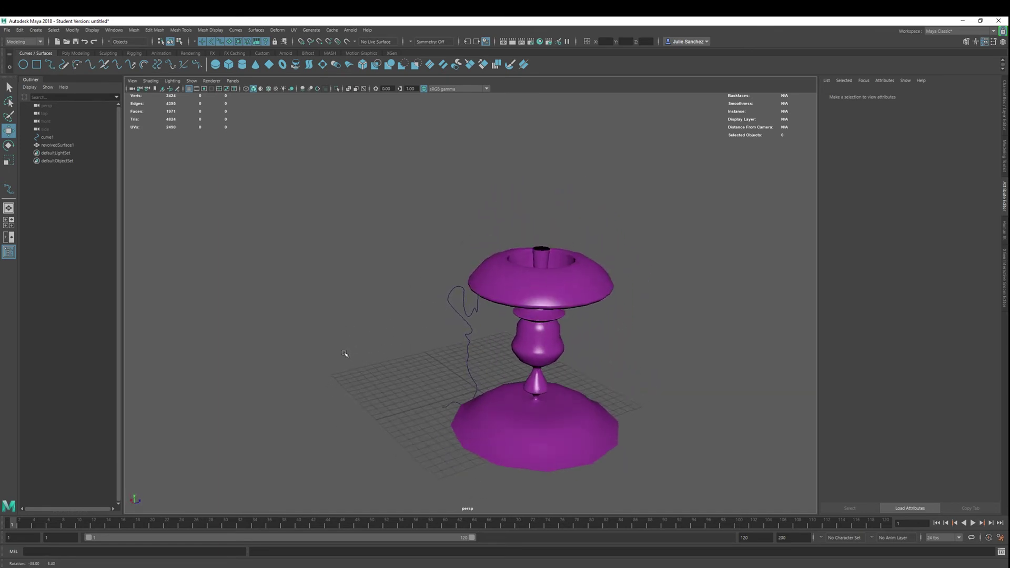
{"action": "left_click", "coordinate": [537, 315]}
{"action": "left_click_drag", "start_coordinate": [562, 354], "coordinate": [546, 381]}
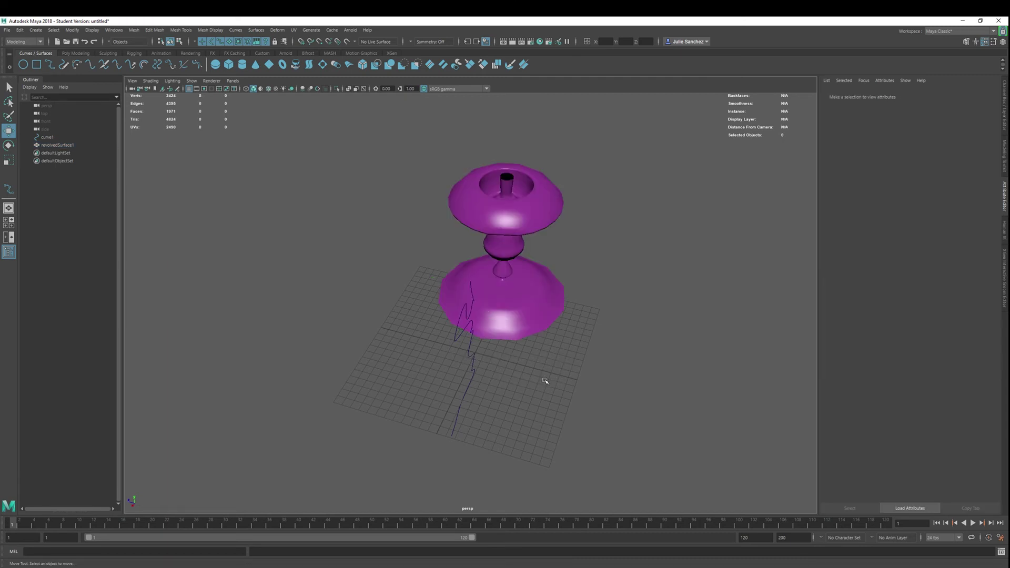